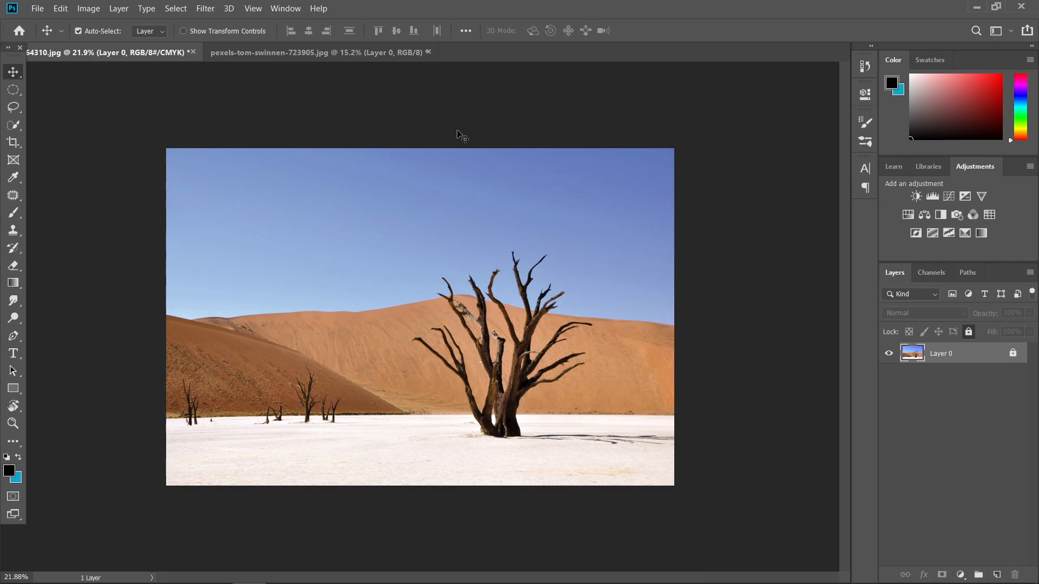
Duplicate Layer 0 in the desert tree photo after checking the second open image.
left_click(330, 50)
left_click(167, 54)
key("ctrl+j")
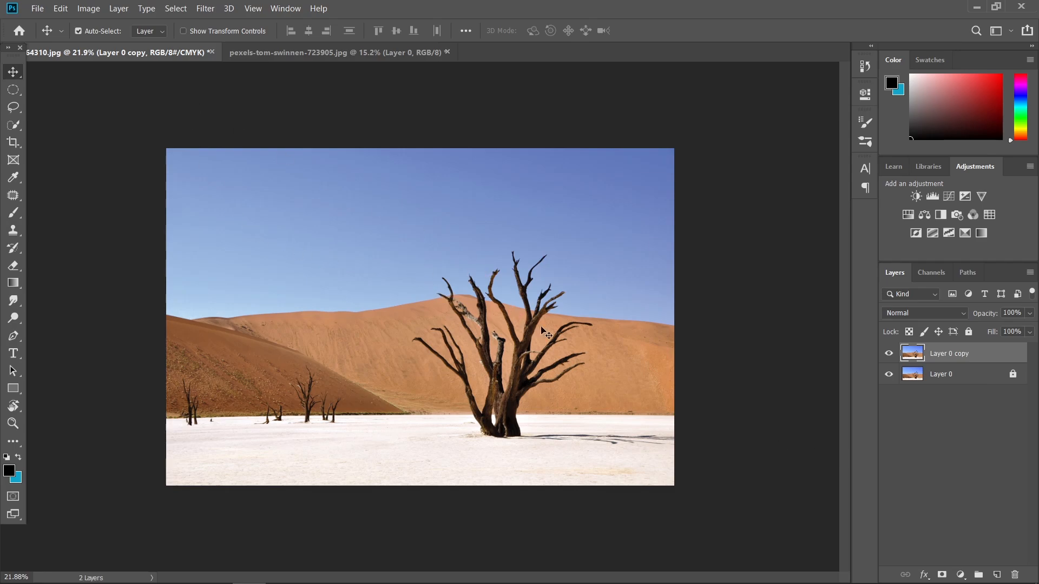
Try an automatic Select Subject on the duplicated layer, clearing the selection it makes.
left_click(176, 8)
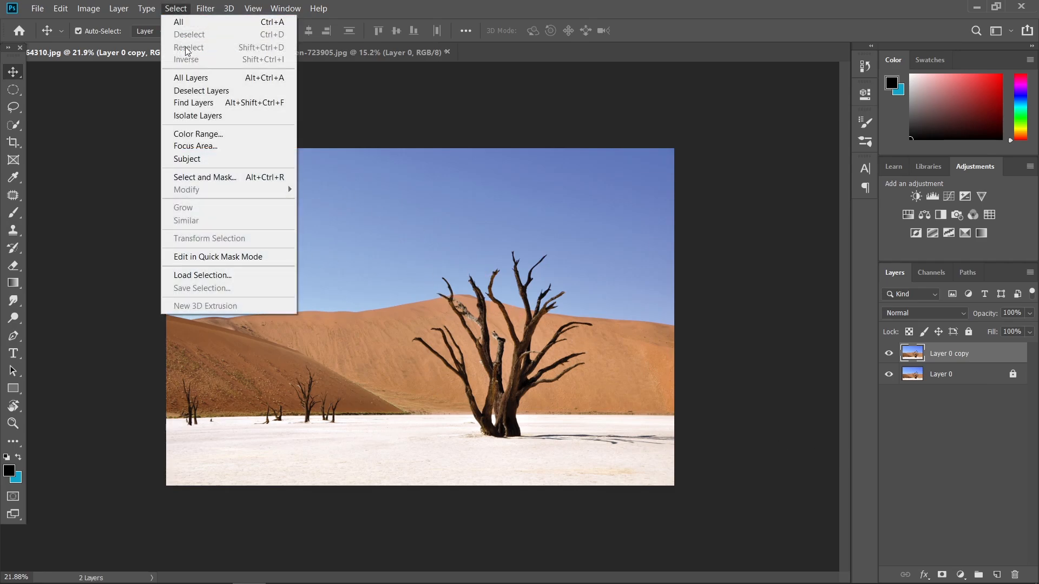
left_click(208, 157)
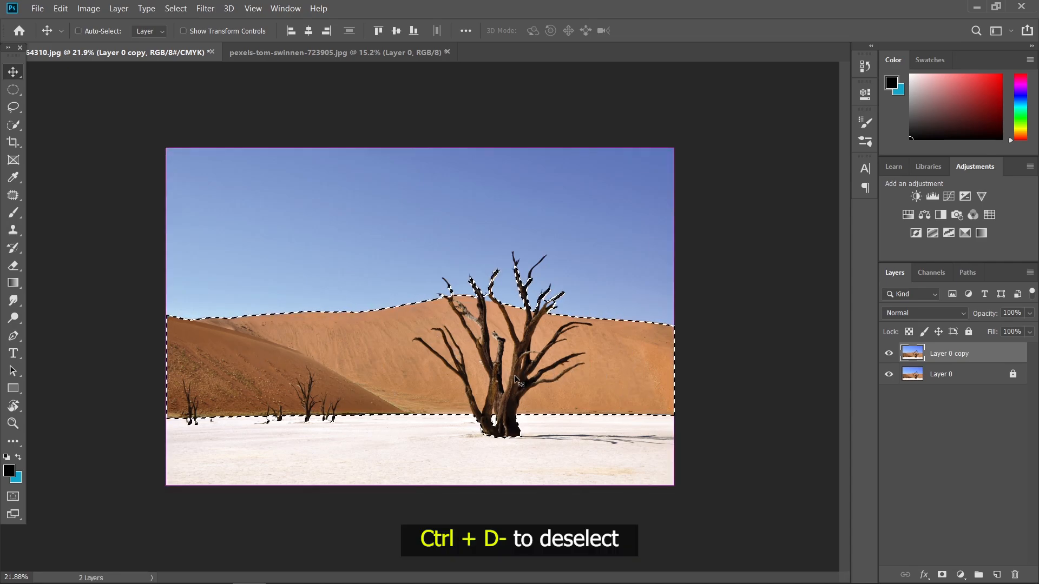
key("ctrl")
key("ctrl+d")
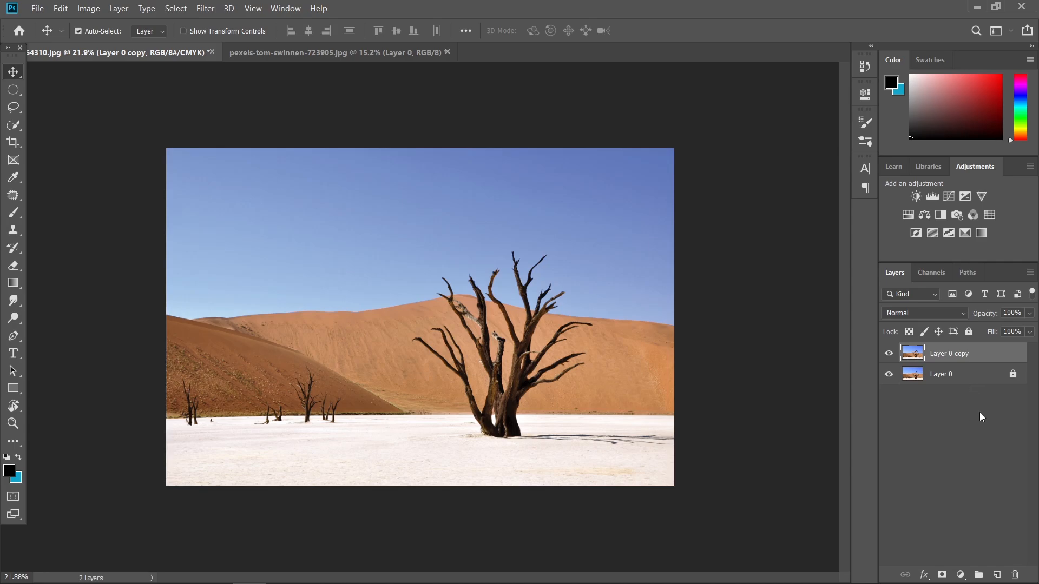
Add a Black & White adjustment layer clipped to Layer 0 copy.
left_click(960, 575)
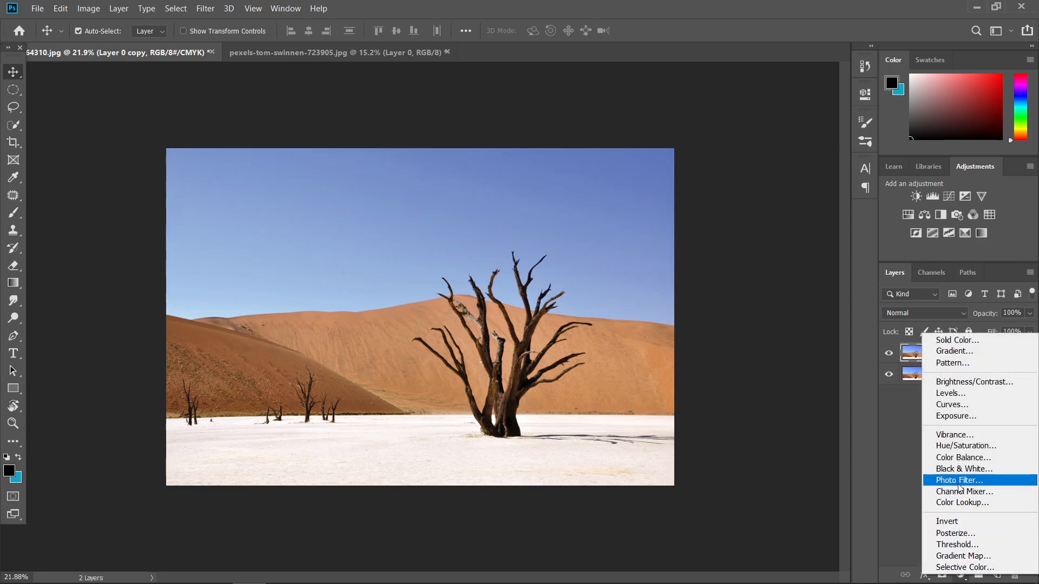
left_click(968, 470)
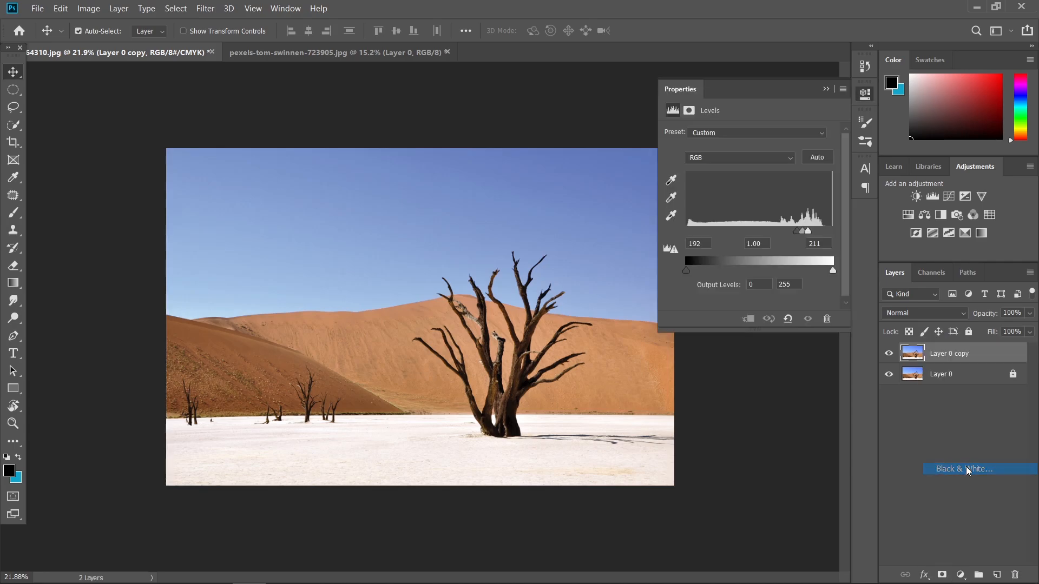
left_click(750, 319)
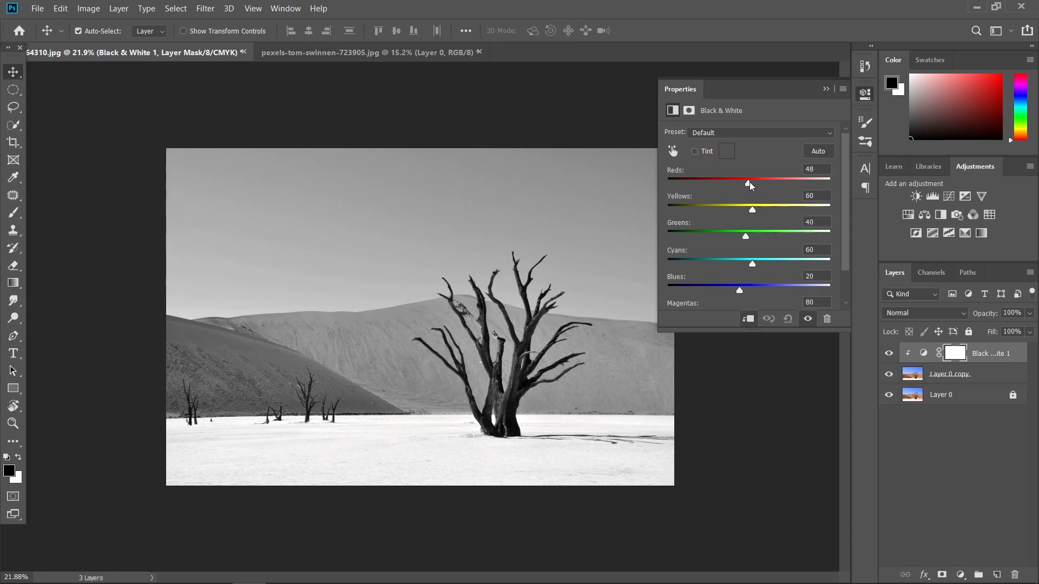
Set the Black & White adjustment to Reds 300, Yellows 88, Cyans 300 and Blues 300.
left_click_drag(749, 186, 847, 182)
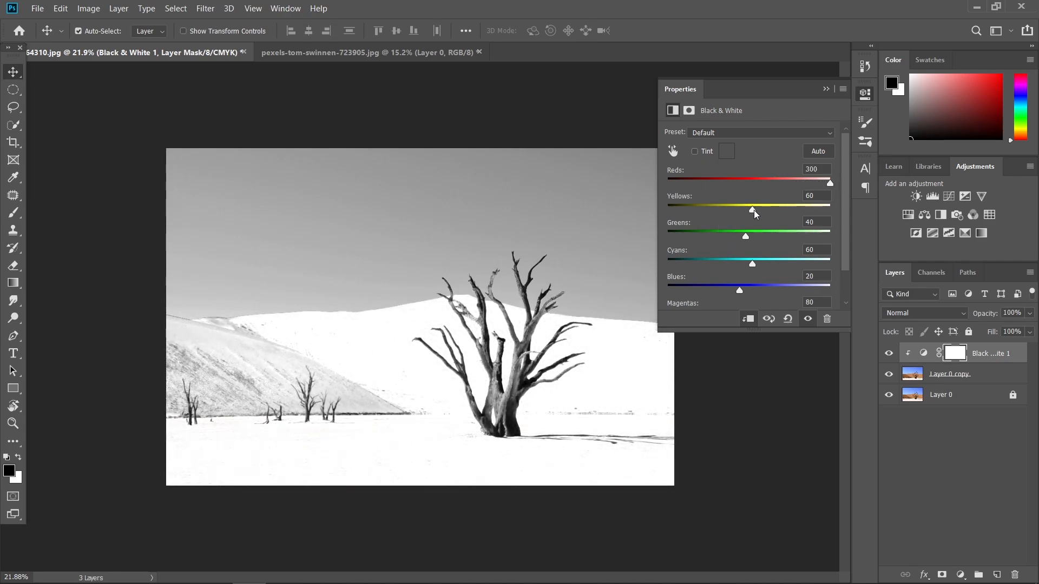
mouse_move(755, 214)
left_mouse_down()
mouse_move(785, 212)
mouse_move(769, 213)
left_mouse_up()
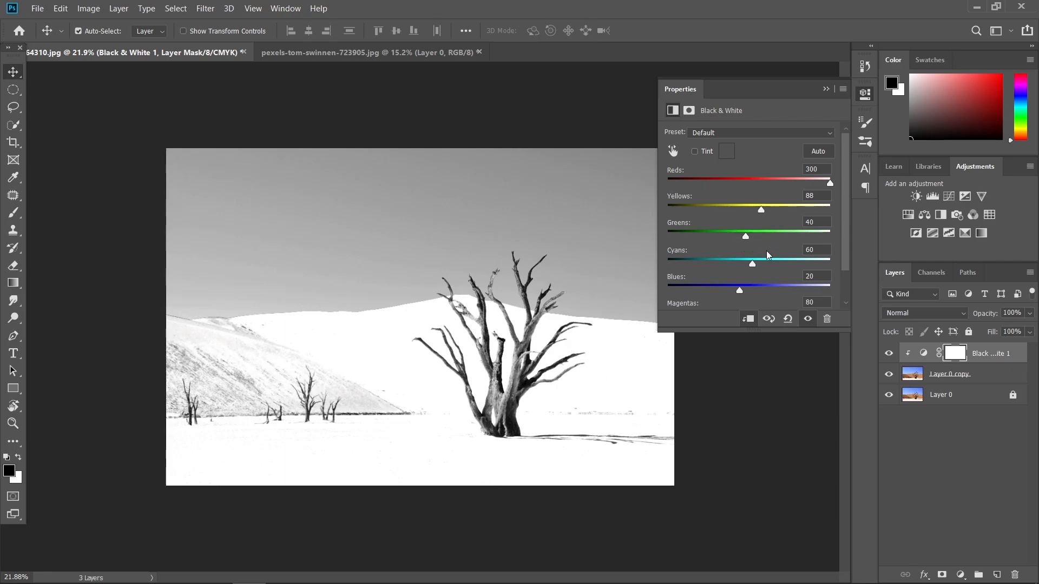
left_click_drag(755, 269, 850, 264)
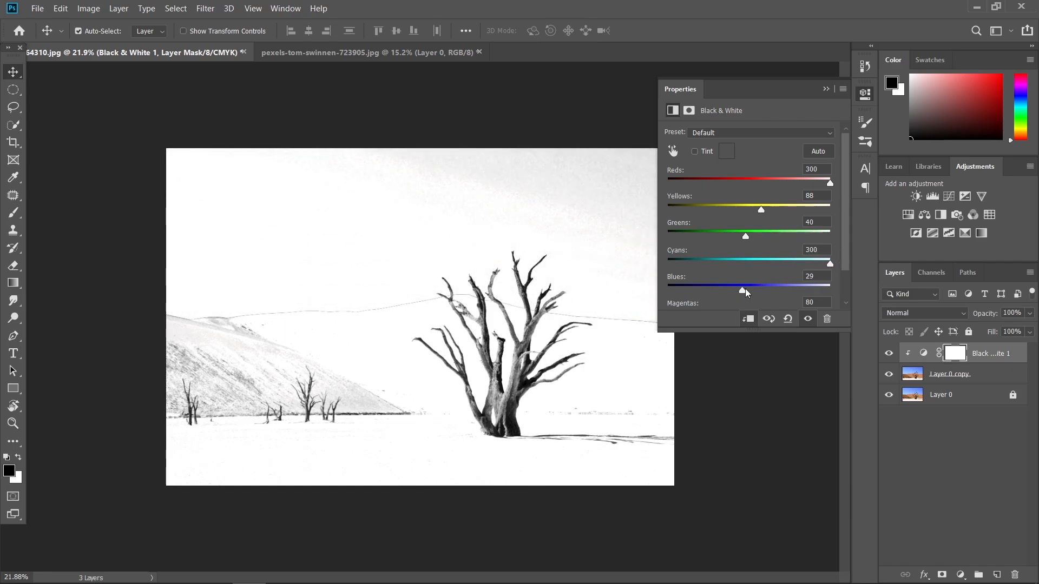
left_click_drag(744, 292, 829, 292)
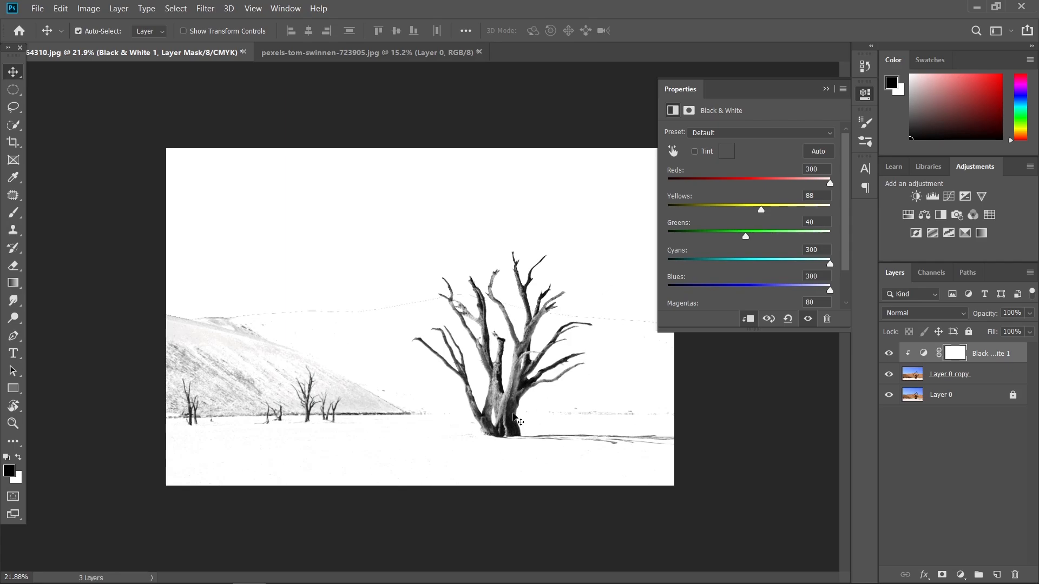
left_click(826, 88)
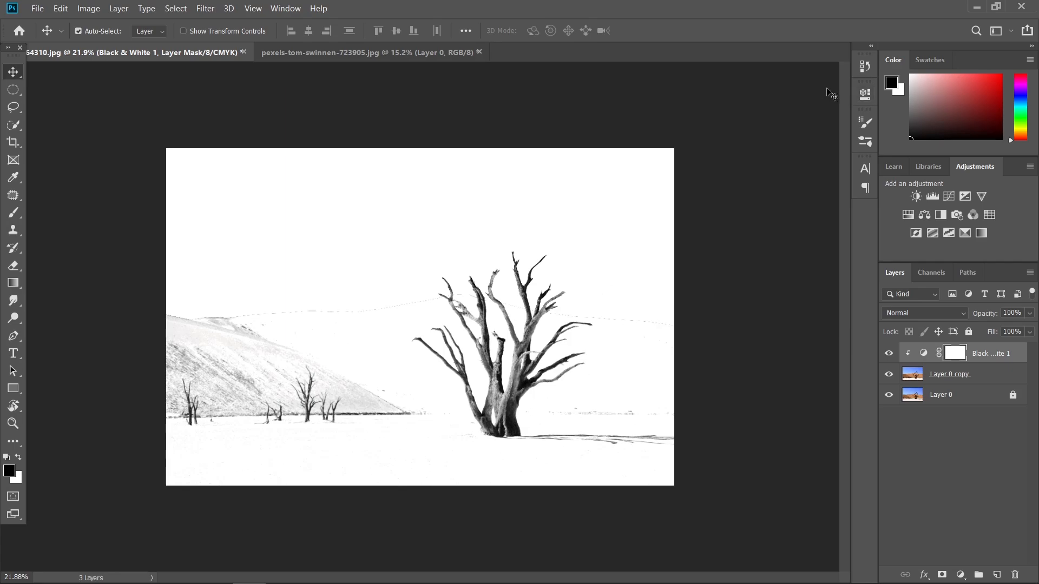
Add a clipped Levels adjustment with white input 238 and a strongly raised black input to turn the tree solid black.
scroll(572, 368, "up", 5)
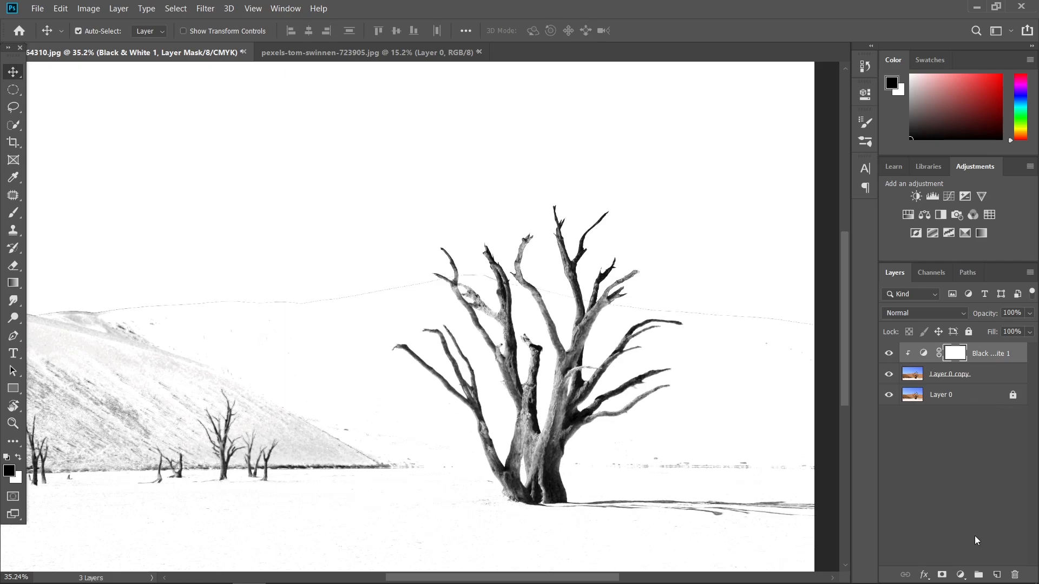
left_click(962, 575)
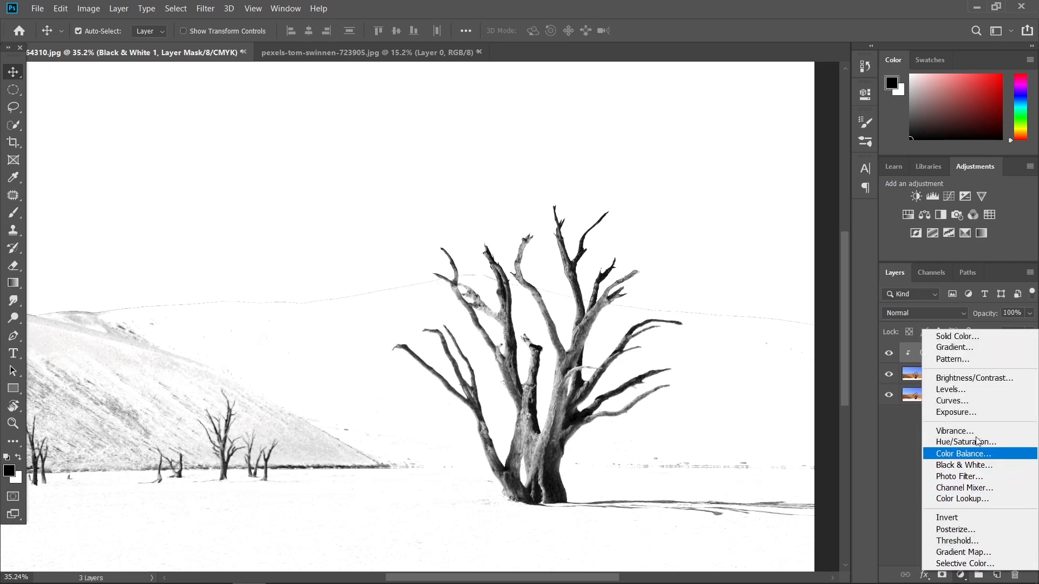
left_click(982, 391)
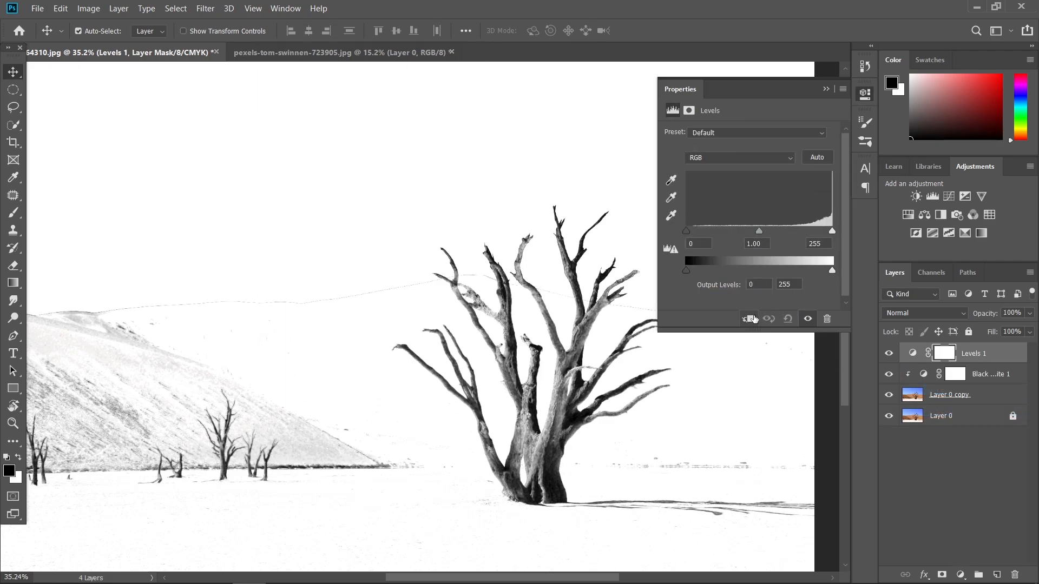
left_click(749, 320)
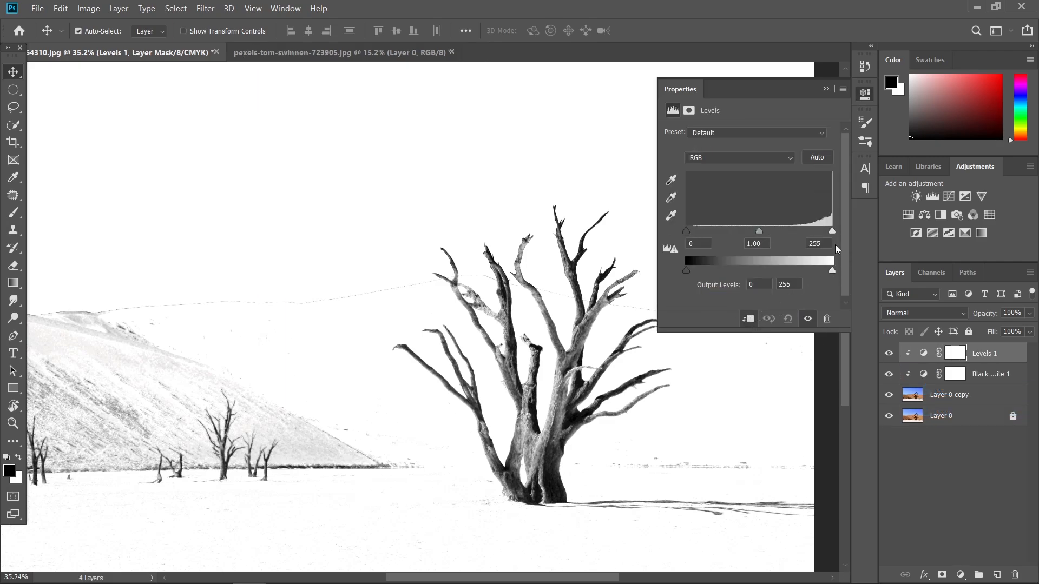
left_click_drag(831, 235, 822, 233)
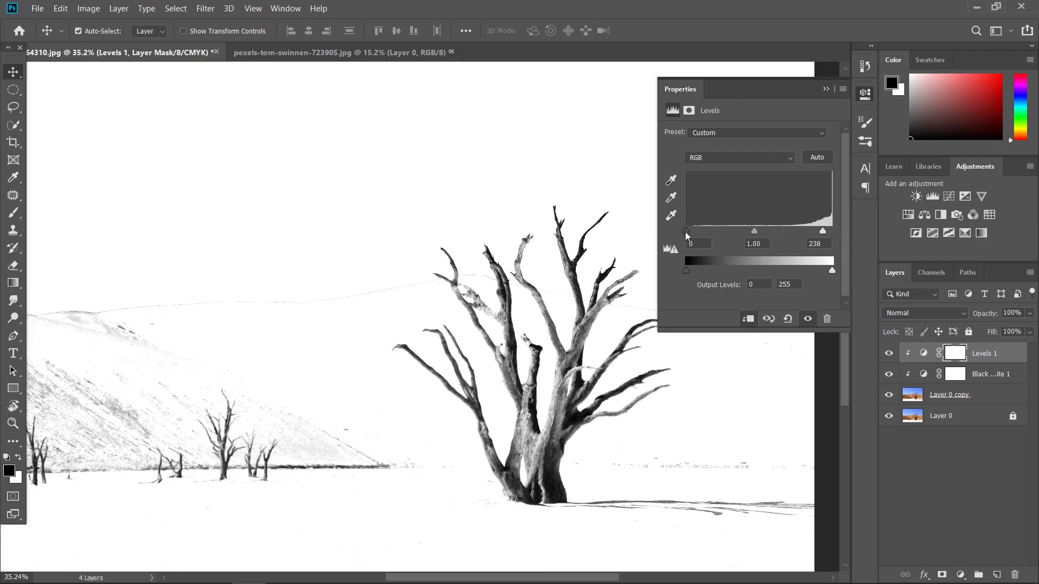
left_click_drag(686, 233, 829, 239)
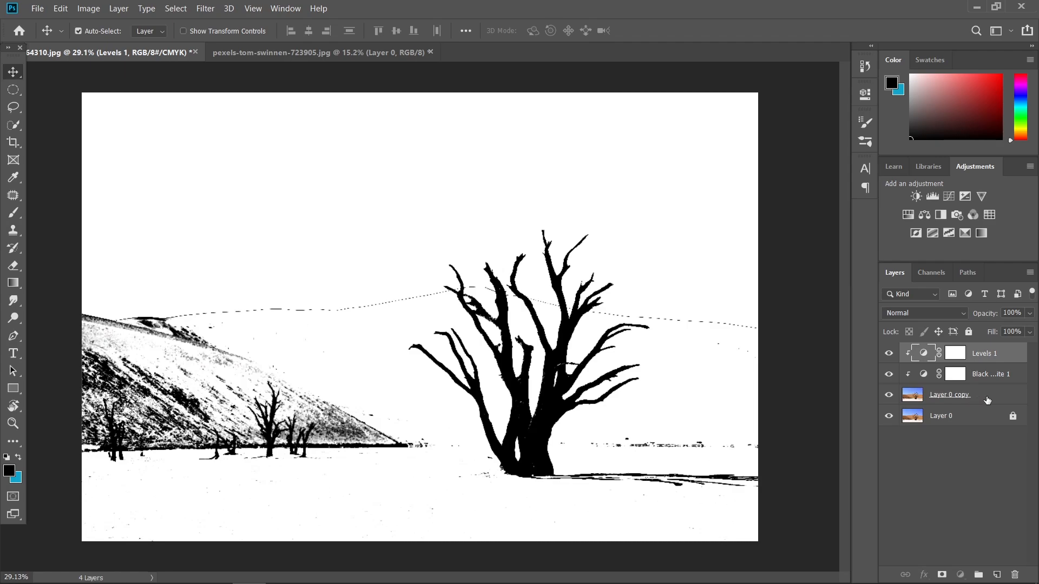
Draw a loose Lasso selection around the large tree on Layer 0 copy.
left_click(986, 400)
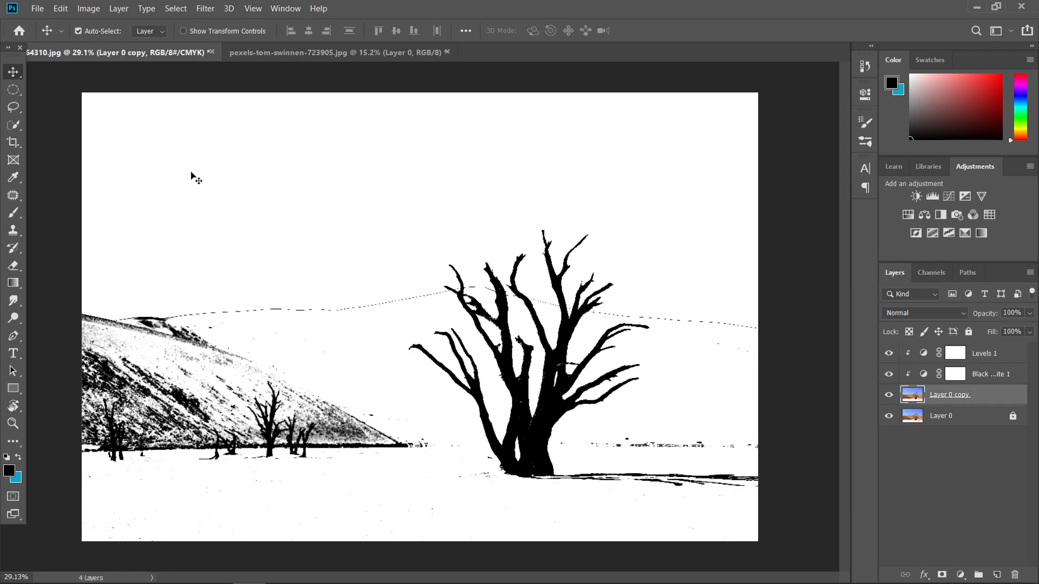
key("l")
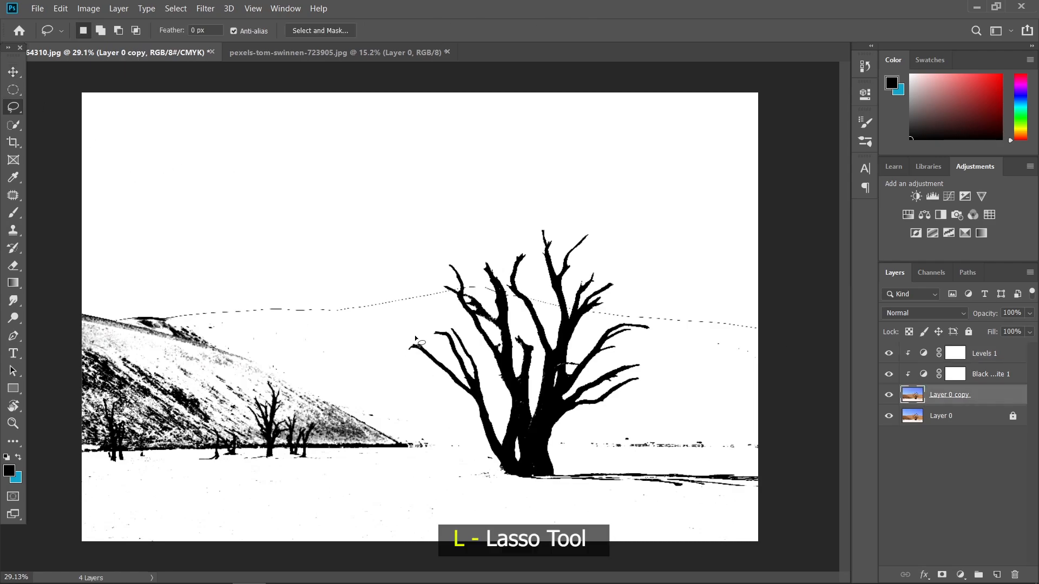
mouse_move(415, 338)
left_mouse_down()
mouse_move(437, 406)
mouse_move(489, 474)
mouse_move(544, 489)
mouse_move(561, 480)
mouse_move(571, 423)
mouse_move(641, 391)
mouse_move(650, 364)
mouse_move(640, 348)
mouse_move(672, 323)
mouse_move(625, 307)
mouse_move(624, 267)
mouse_move(607, 232)
mouse_move(526, 207)
mouse_move(423, 258)
mouse_move(415, 337)
left_mouse_up()
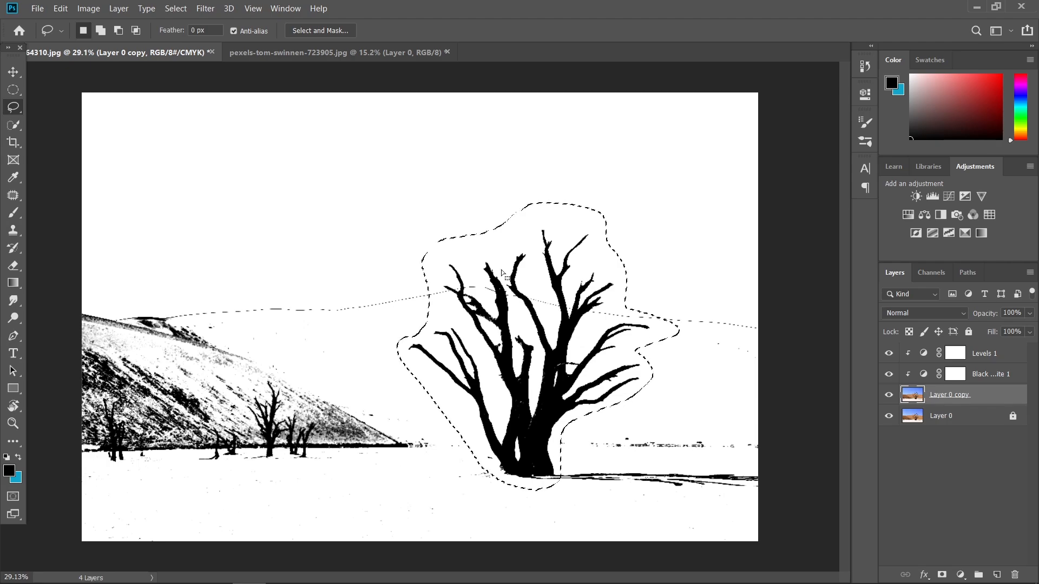
Narrow the lassoed area to the dark tree using Color Range set to Shadows.
left_click(176, 8)
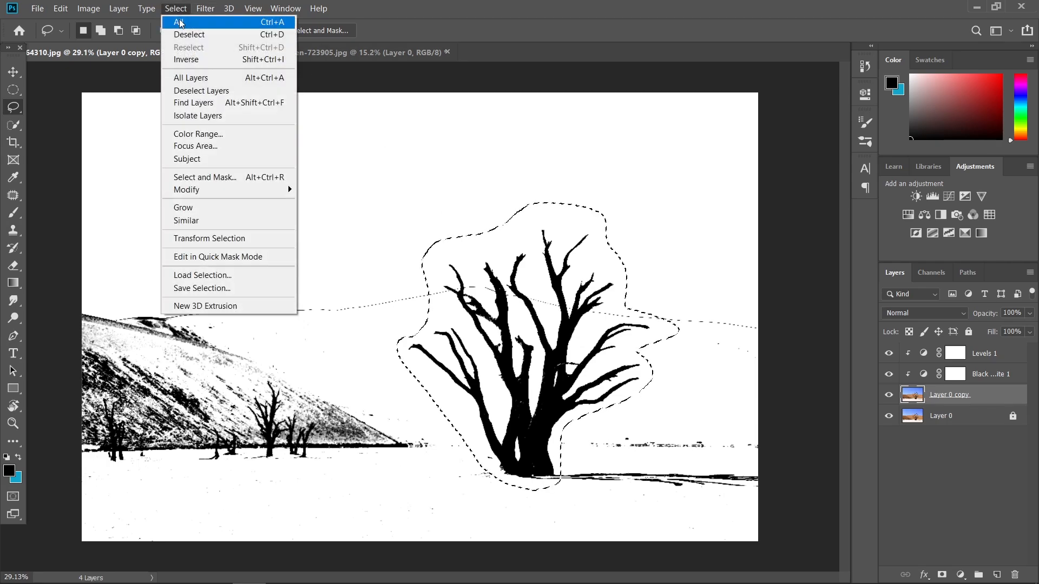
left_click(238, 133)
left_click(559, 101)
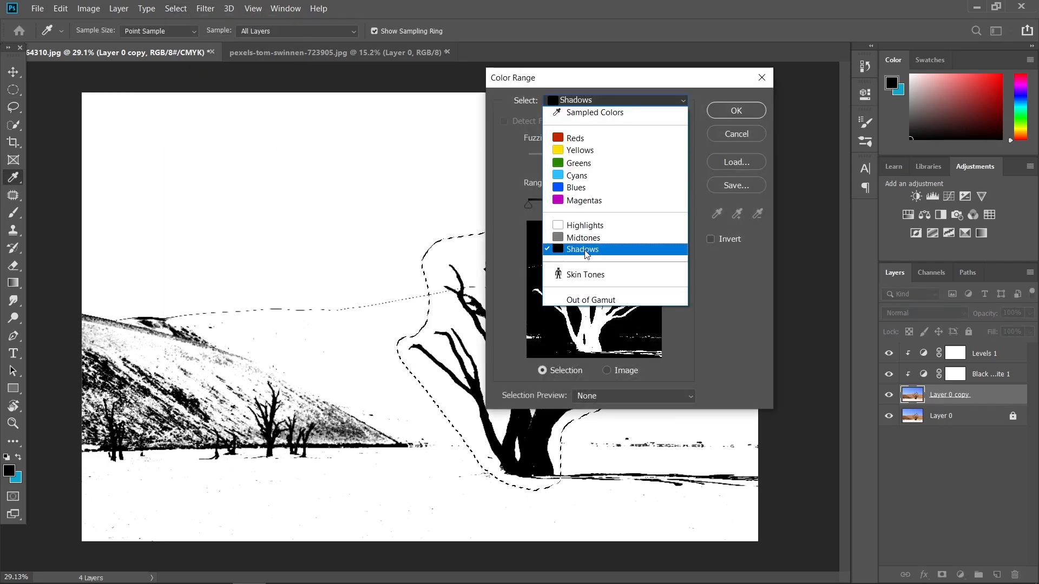
left_click(578, 101)
left_click(736, 111)
key("l")
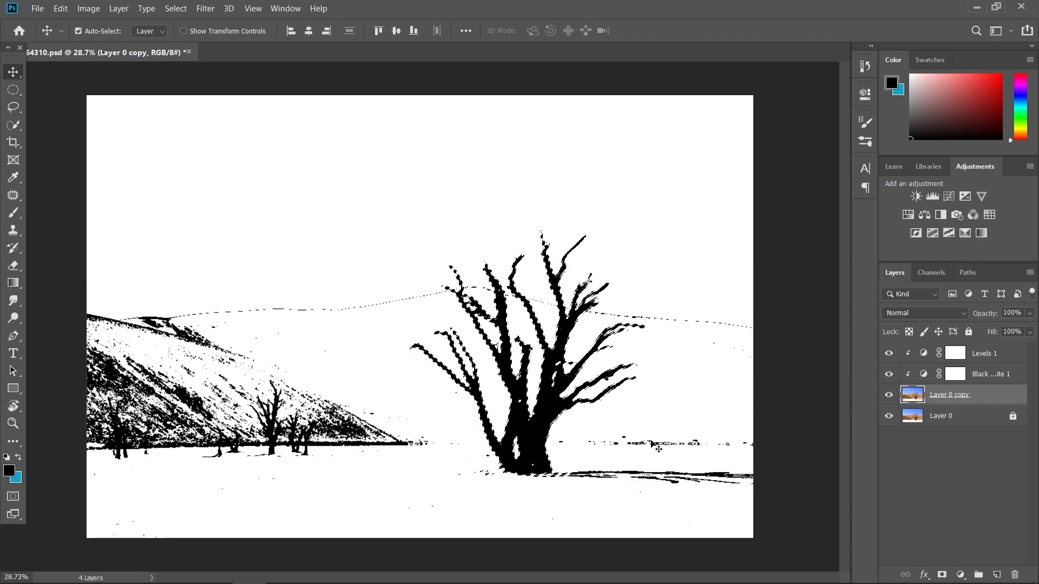
Open the tree selection in Select and Mask and paint over gaps in the branches with a 19 px brush.
left_click(175, 8)
left_click(216, 177)
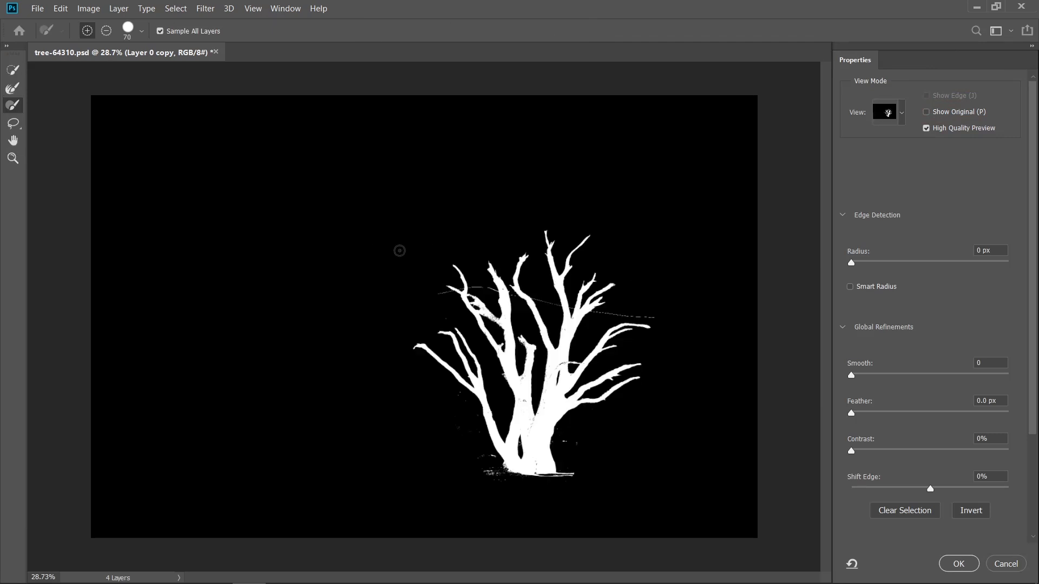
left_click(13, 158)
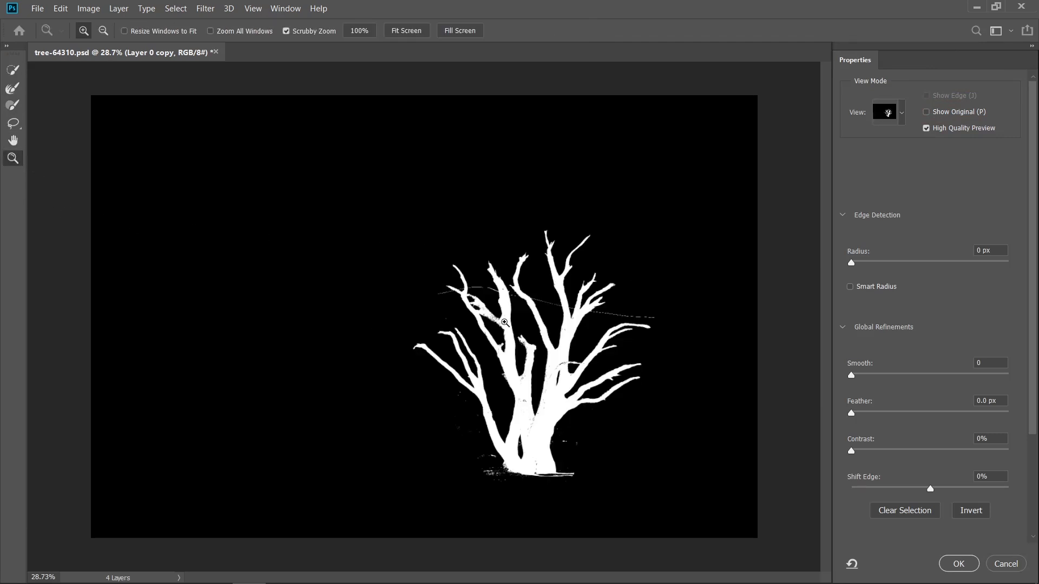
left_click(505, 323)
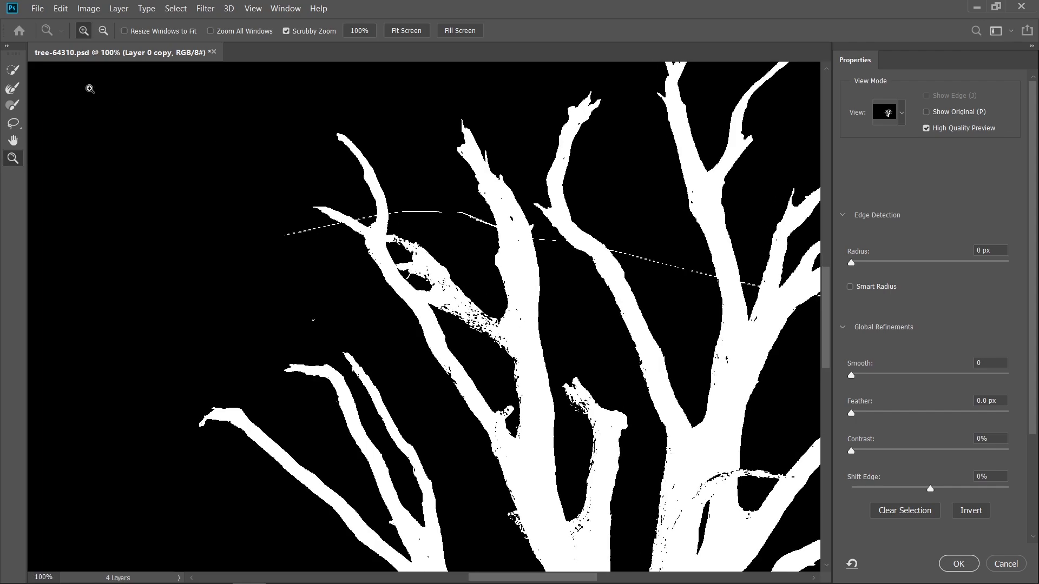
left_click(13, 105)
right_click(474, 313, "alt")
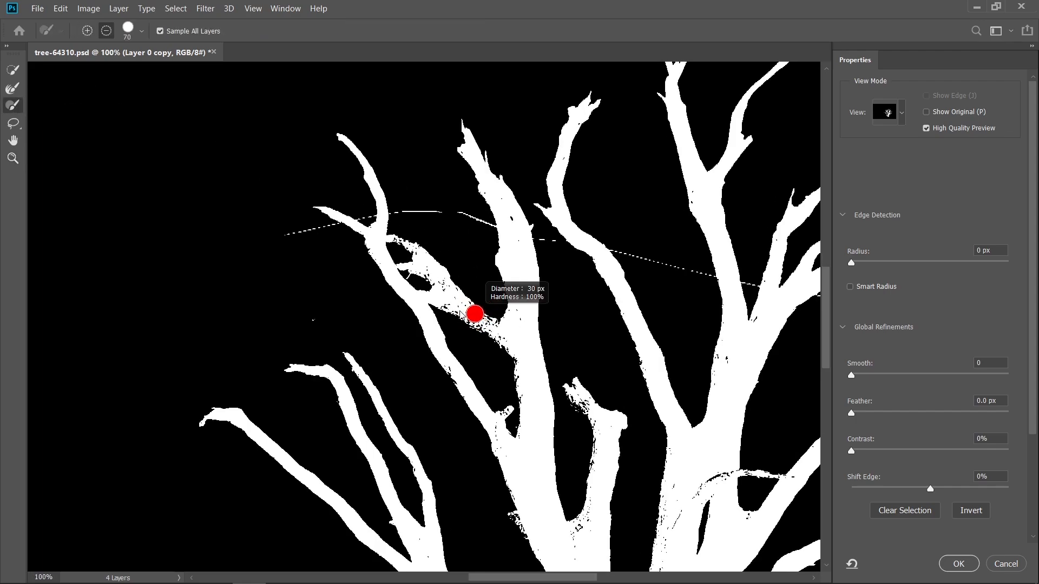
right_click(475, 314, "alt")
mouse_move(492, 323)
left_mouse_down()
mouse_move(465, 311)
mouse_move(522, 351)
mouse_move(450, 306)
mouse_move(434, 275)
left_mouse_up()
mouse_move(596, 401)
left_mouse_down()
mouse_move(513, 266)
mouse_move(500, 275)
left_mouse_up()
left_click_drag(494, 391, 494, 402)
mouse_move(638, 355)
left_mouse_down()
mouse_move(610, 220)
mouse_move(559, 238)
mouse_move(559, 270)
left_mouse_up()
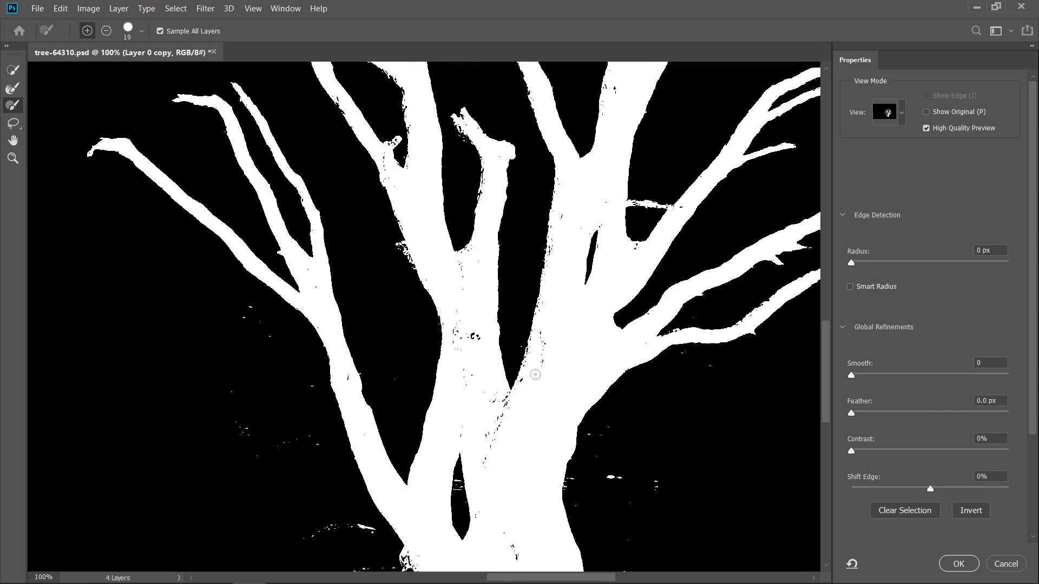
Erase stray specks and the shadow beside the trunk's base from the selection with a 35 px brush.
left_click_drag(496, 452, 550, 301)
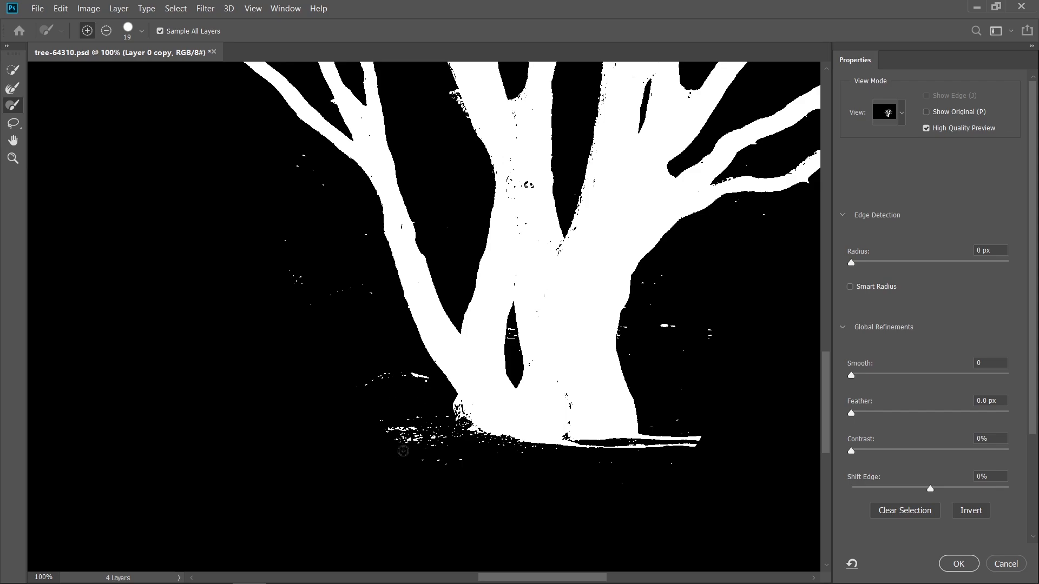
right_click(382, 337, "alt")
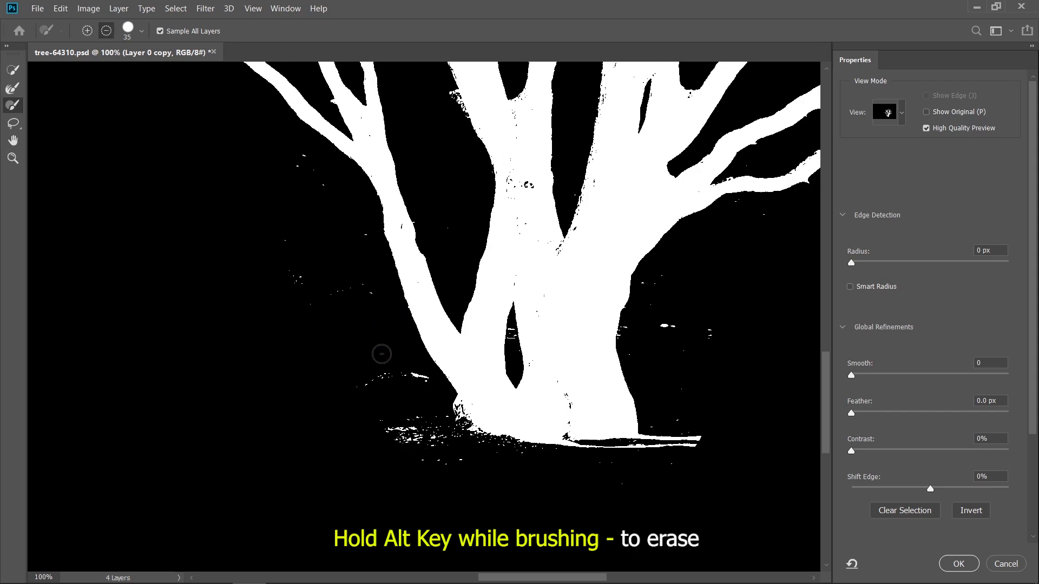
mouse_move(414, 371)
left_mouse_down("alt")
mouse_move(416, 438)
mouse_move(386, 374)
mouse_move(385, 391)
mouse_move(416, 457)
mouse_move(400, 419)
mouse_move(433, 448)
mouse_move(425, 417)
mouse_move(456, 455)
left_mouse_up("alt")
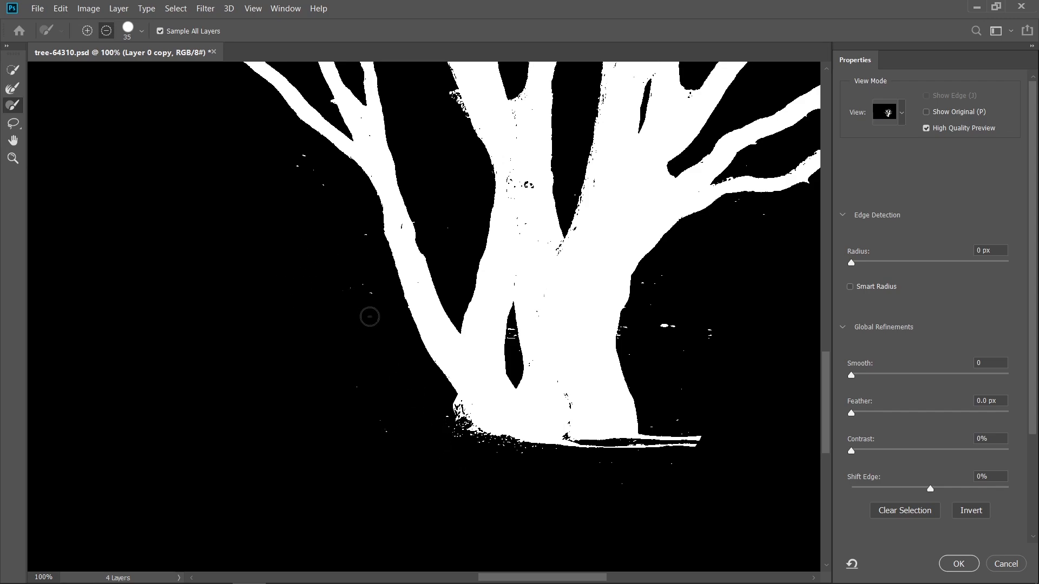
mouse_move(742, 348)
left_mouse_down()
mouse_move(693, 342)
mouse_move(665, 318)
mouse_move(667, 354)
left_mouse_up()
left_click_drag(701, 432, 647, 444)
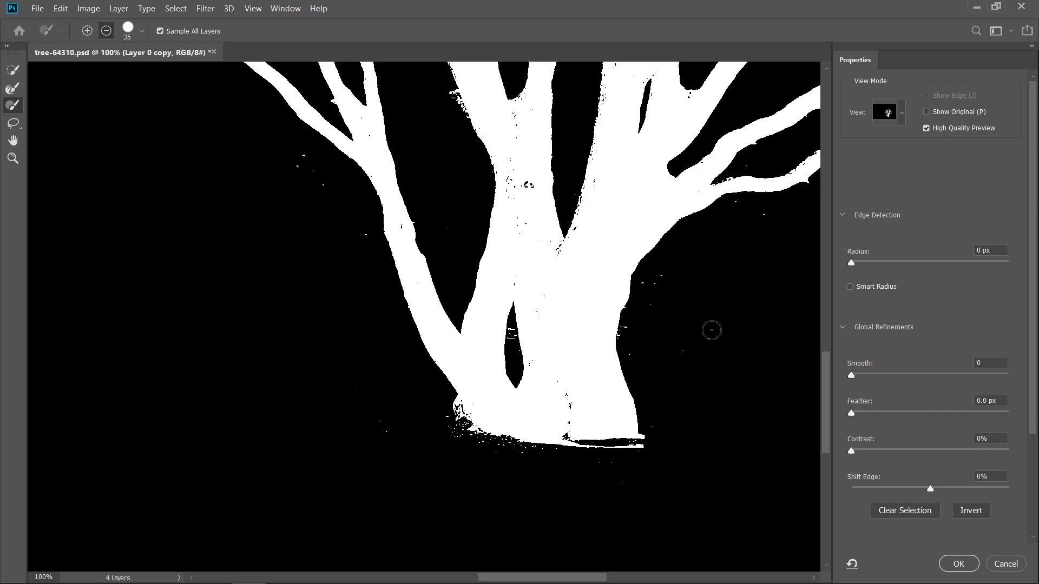
Touch up the selection where the lower branches meet the trunk and apply the refined selection.
left_click_drag(700, 259, 591, 367)
scroll(592, 367, "down", 2)
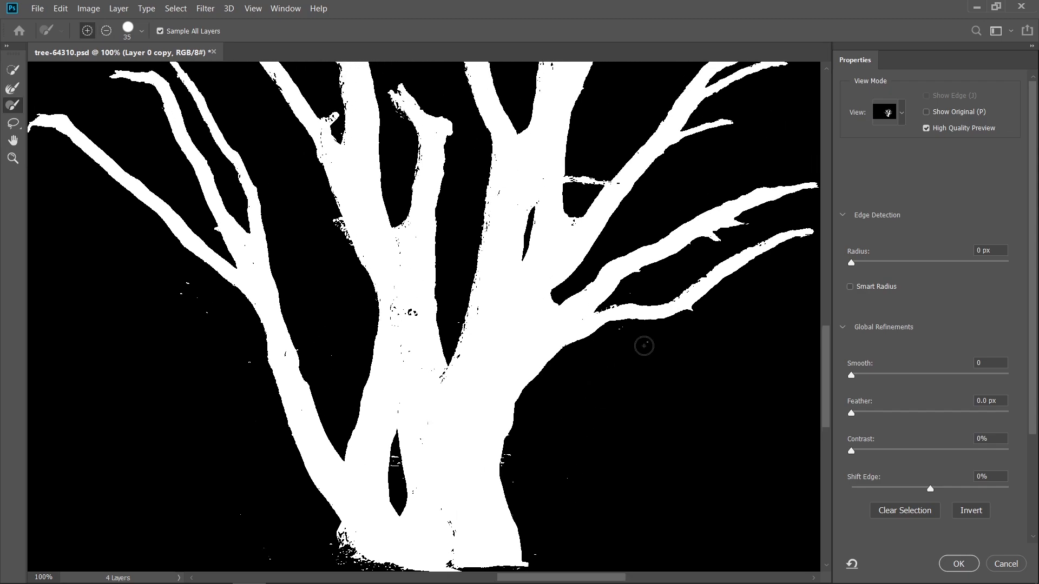
left_click_drag(565, 309, 572, 319)
scroll(573, 309, "up", 6)
scroll(570, 309, "down", 2)
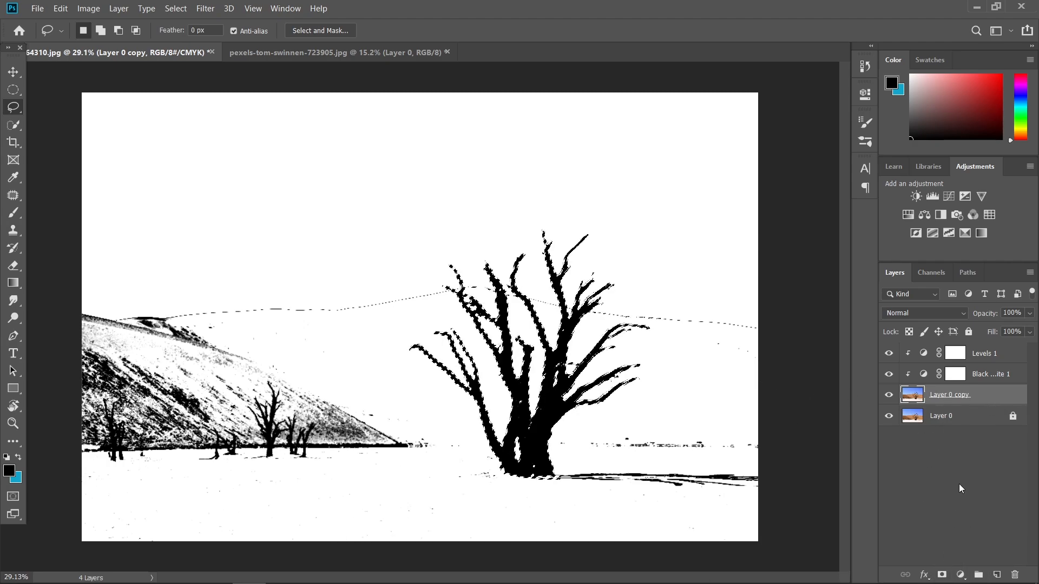
Copy the selected tree to a new layer and, with both adjustment layers hidden, move it over the dunes on the photo's left.
key("ctrl+j")
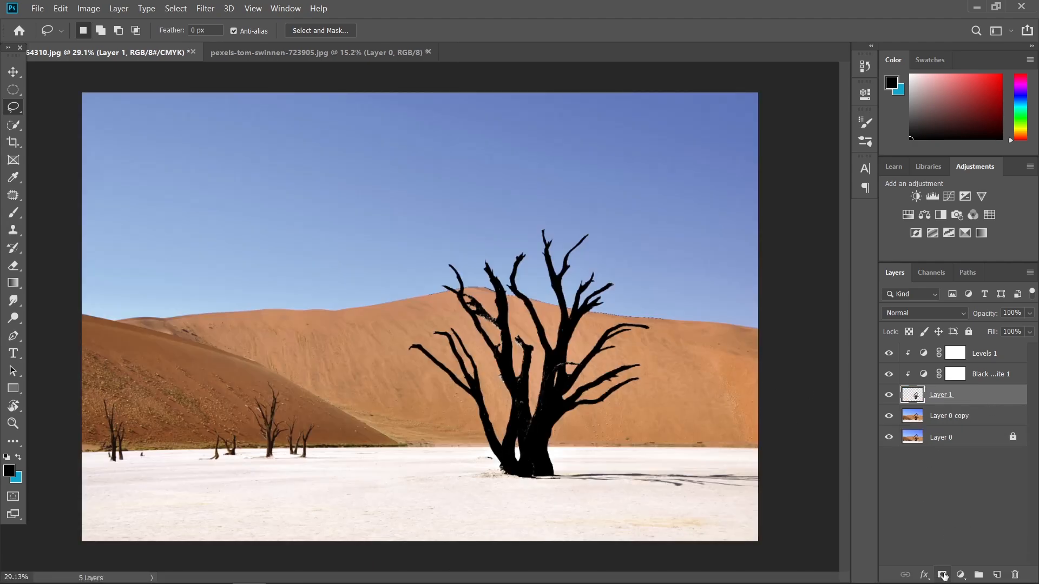
left_click(888, 353)
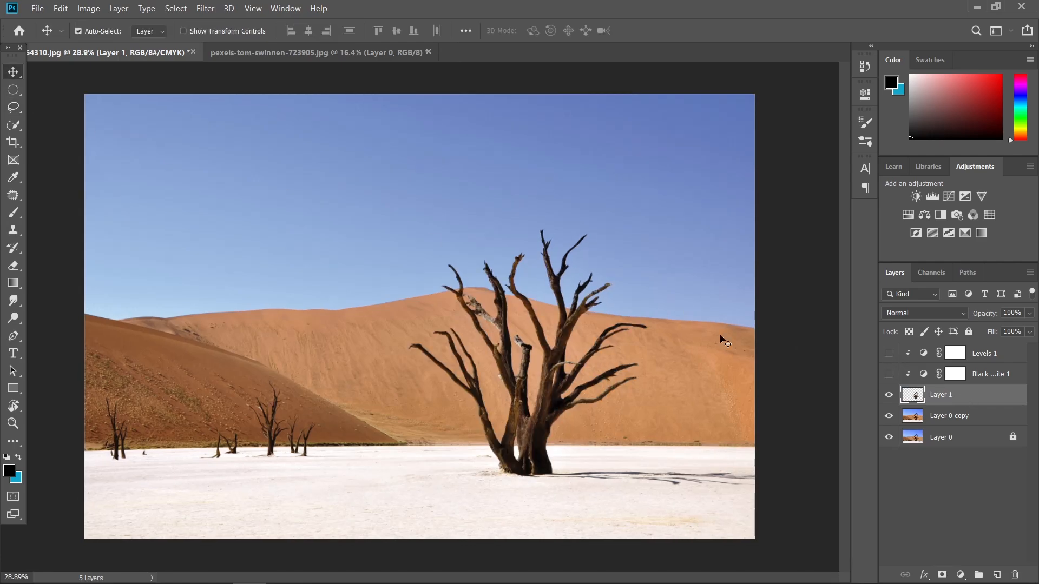
left_click_drag(529, 432, 287, 335)
Erase the stray thin lines beside the copied tree's upper branches with a 31 px eraser.
scroll(366, 192, "up", 5)
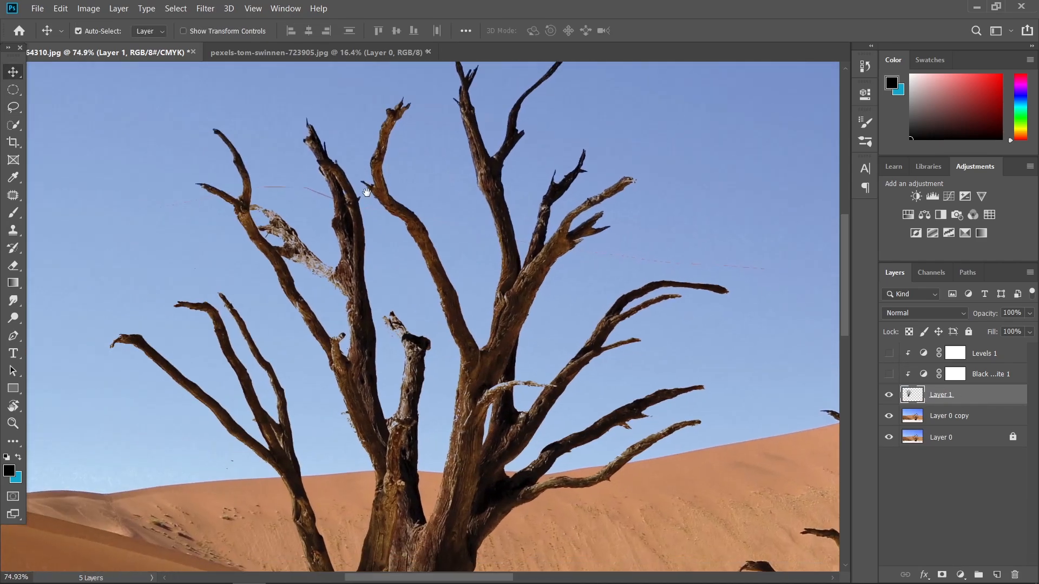
left_click_drag(399, 225, 377, 239)
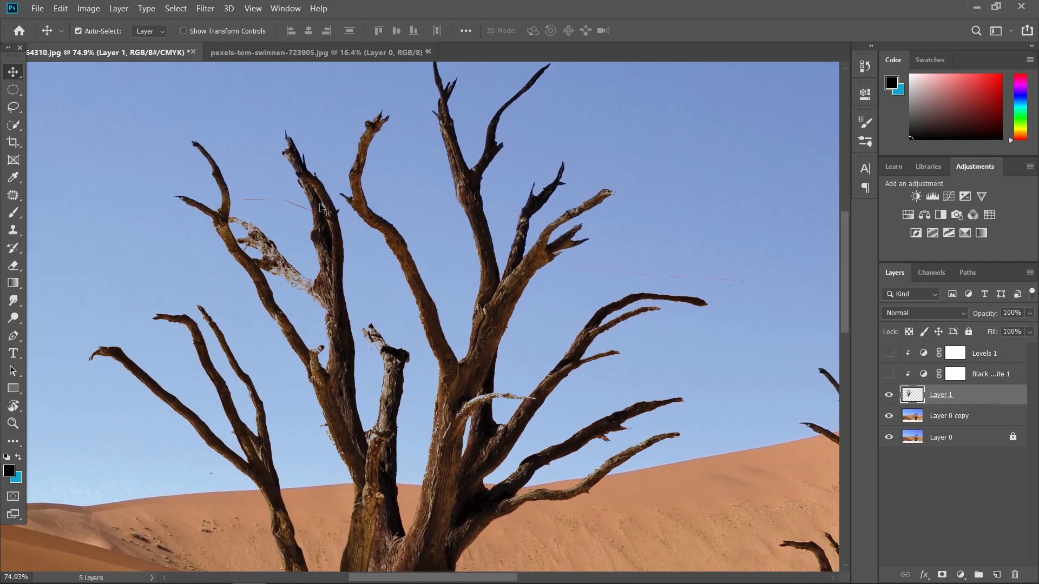
key("e")
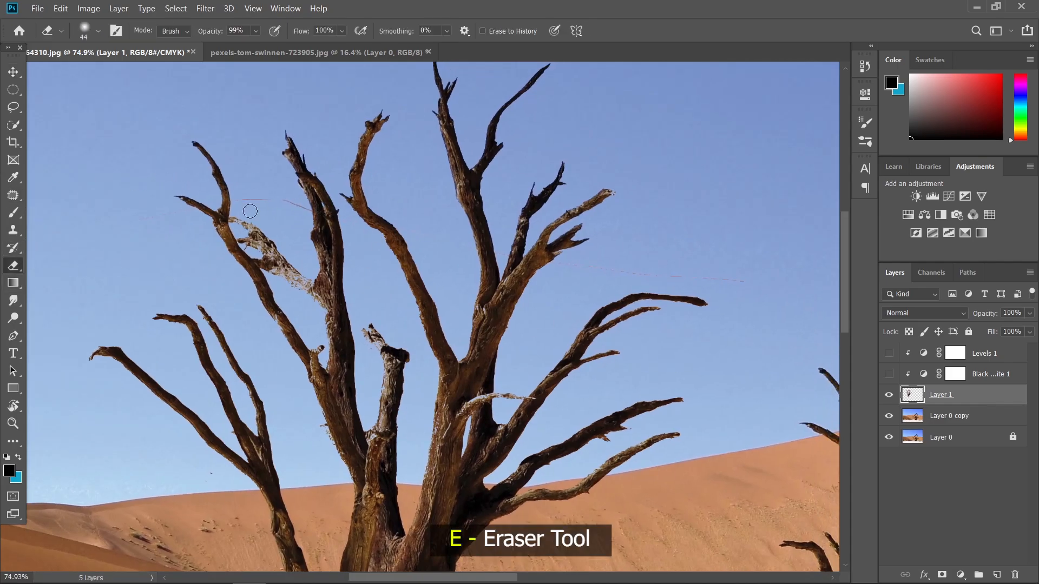
scroll(246, 200, "up", 2)
right_click(262, 199, "alt")
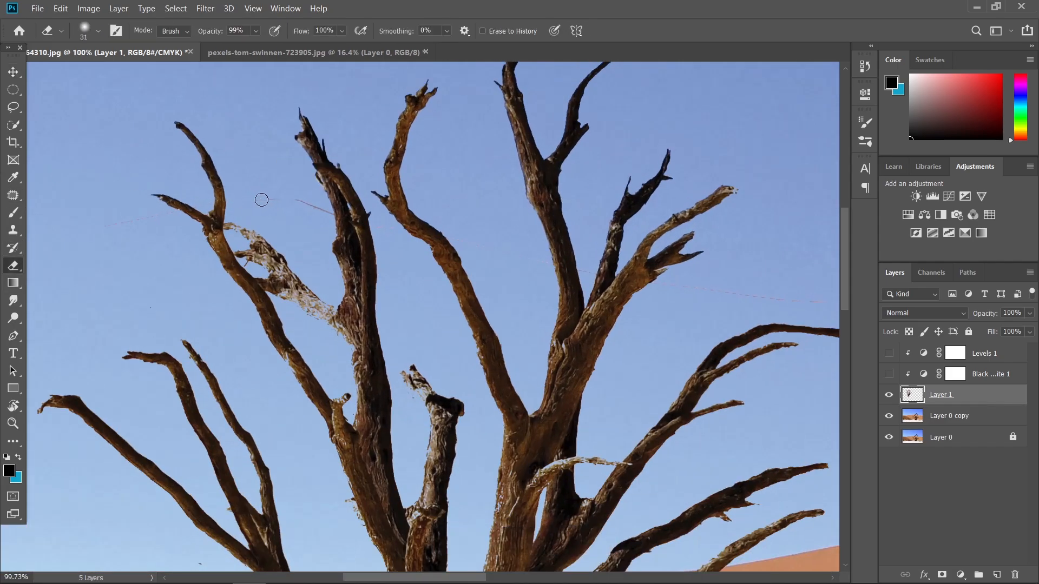
left_click_drag(659, 251, 348, 202)
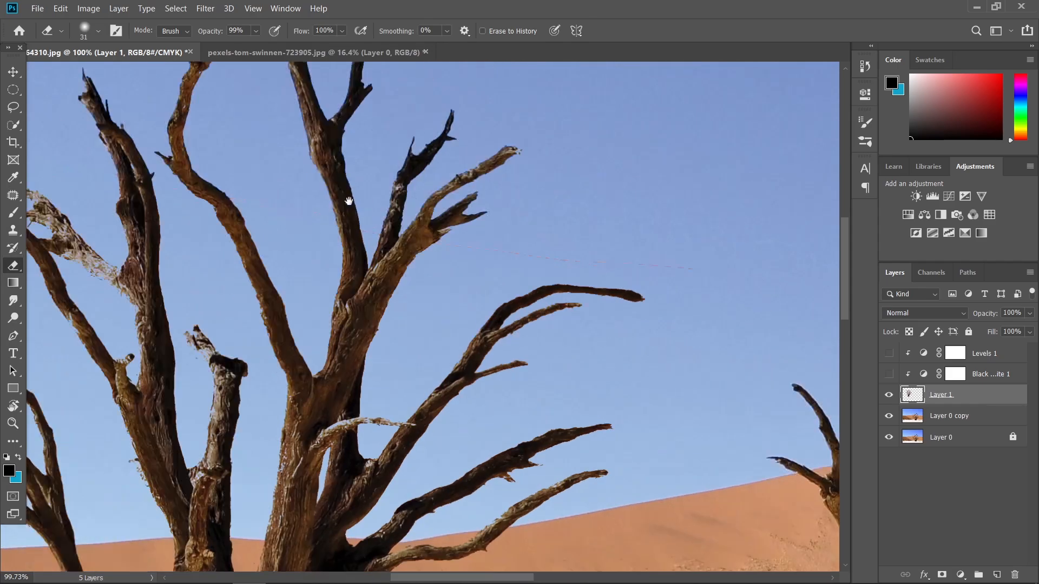
scroll(577, 280, "down", 2)
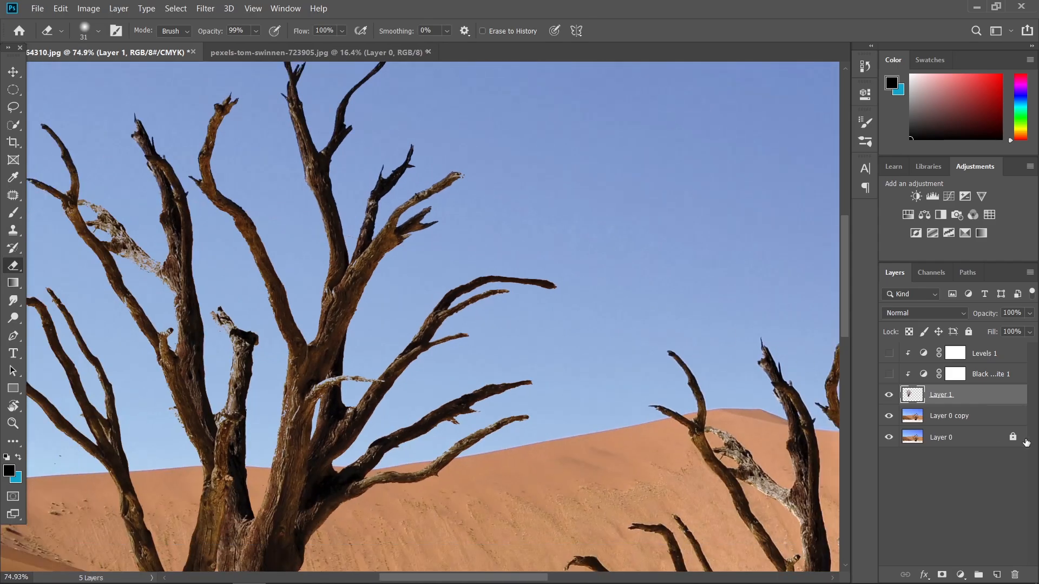
Convert the cut-out tree layer to a Smart Object.
right_click(980, 398)
left_click(861, 202)
scroll(470, 300, "down", 5)
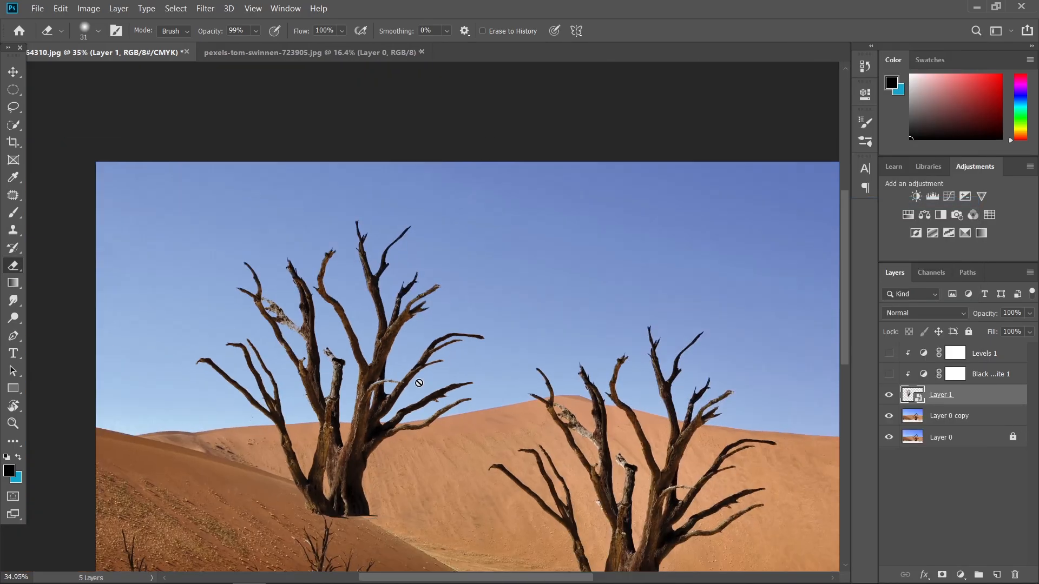
left_click(13, 72)
key("alt+bracketleft")
key("ctrl+t")
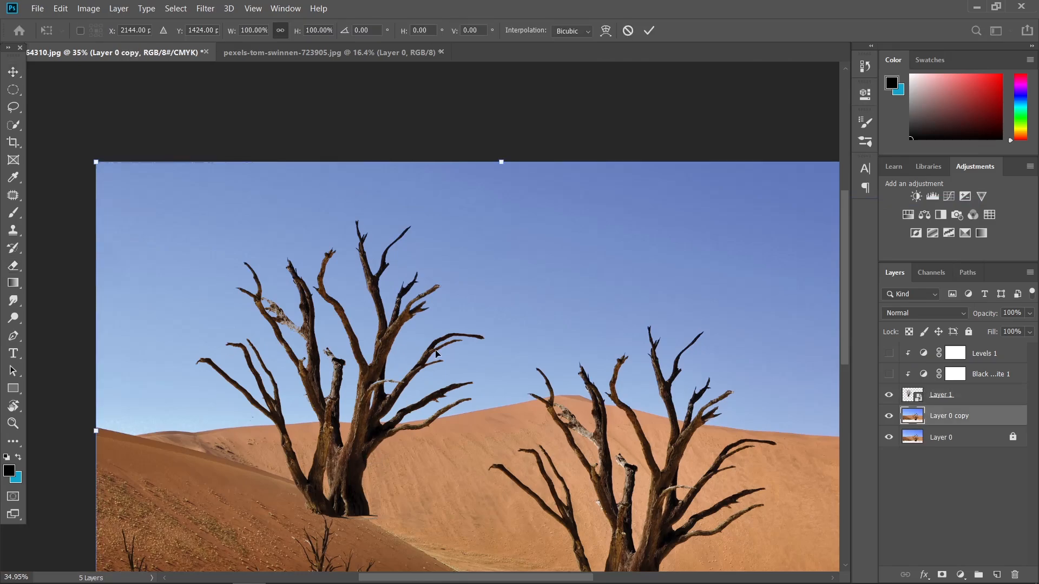
left_click(11, 75)
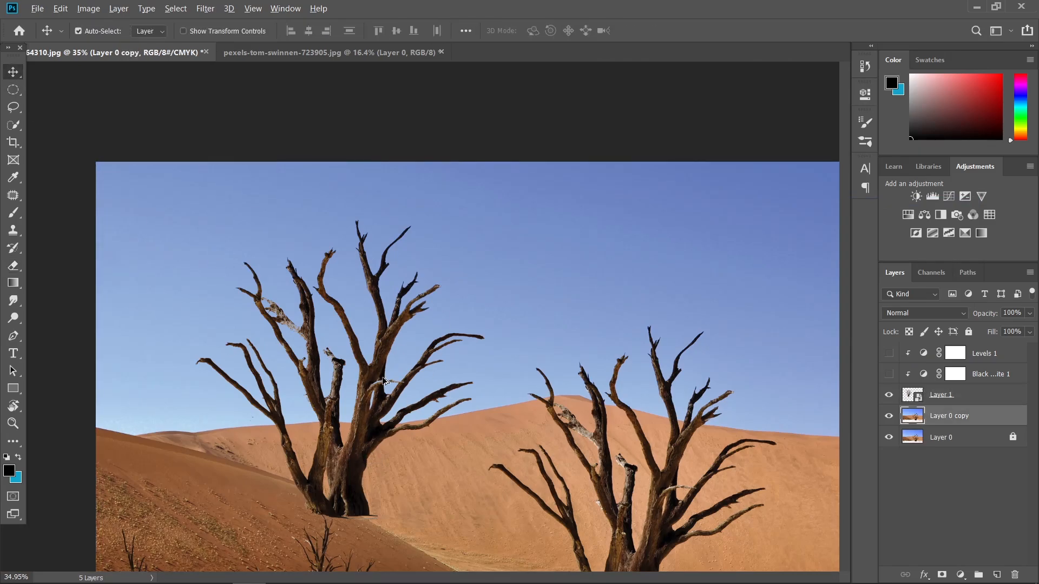
scroll(381, 331, "down", 2)
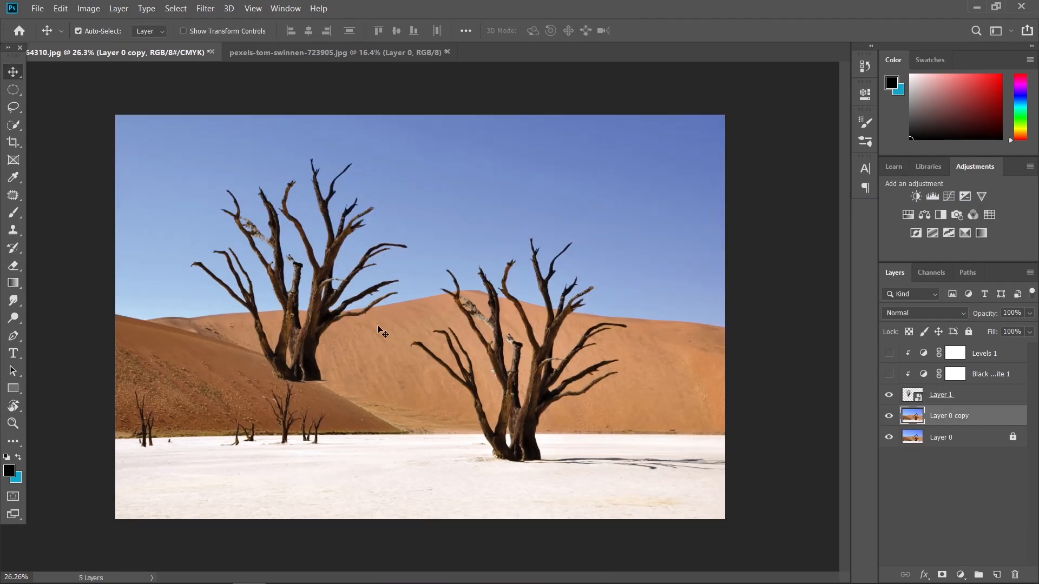
In pexels-tom-swinnen-723905.jpg, duplicate the mine tower photo layer and clip a Black & White adjustment to the copy.
left_click(368, 54)
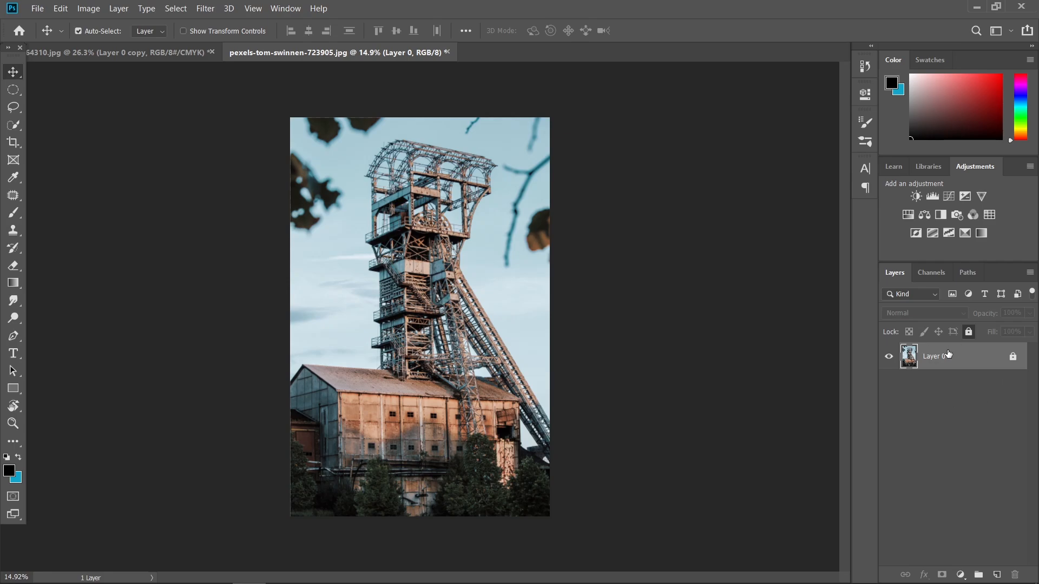
key("ctrl+j")
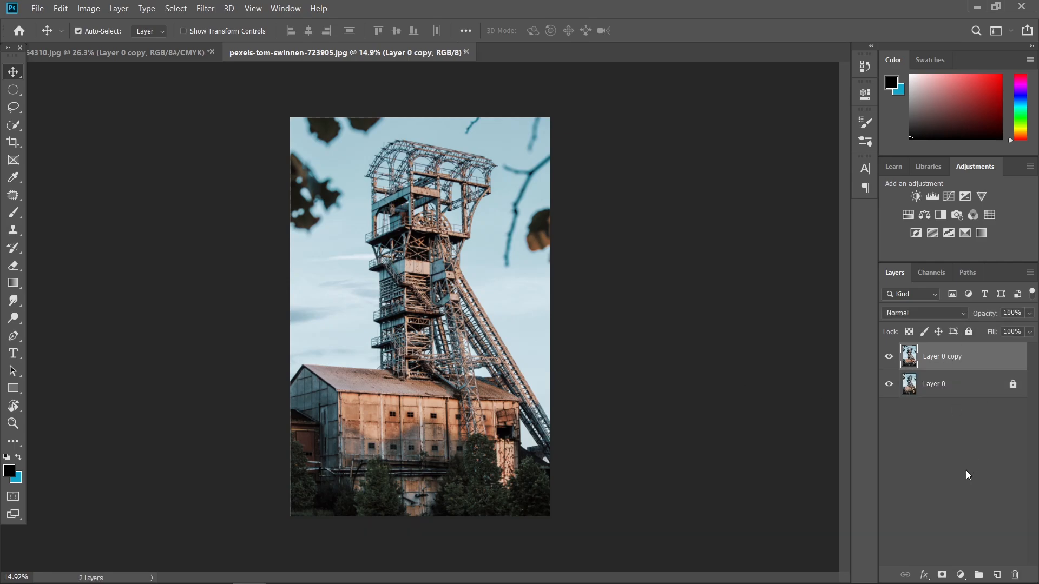
left_click(960, 575)
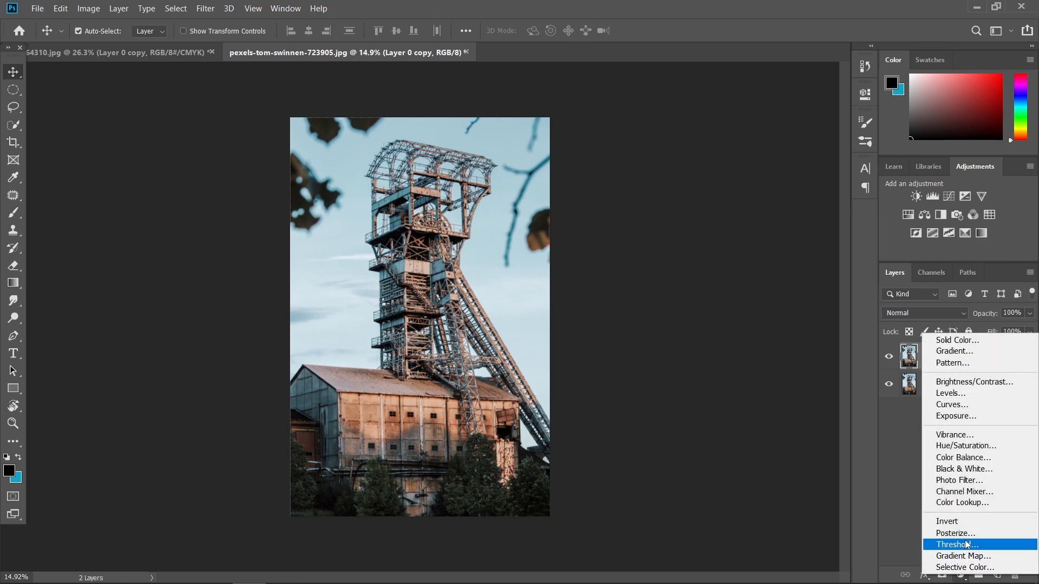
left_click(976, 469)
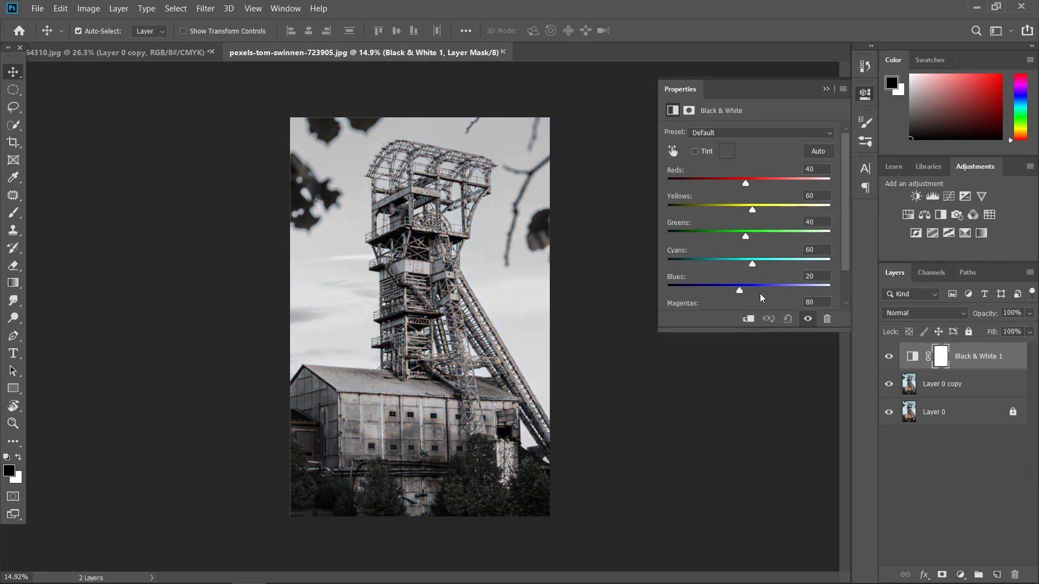
left_click(748, 319)
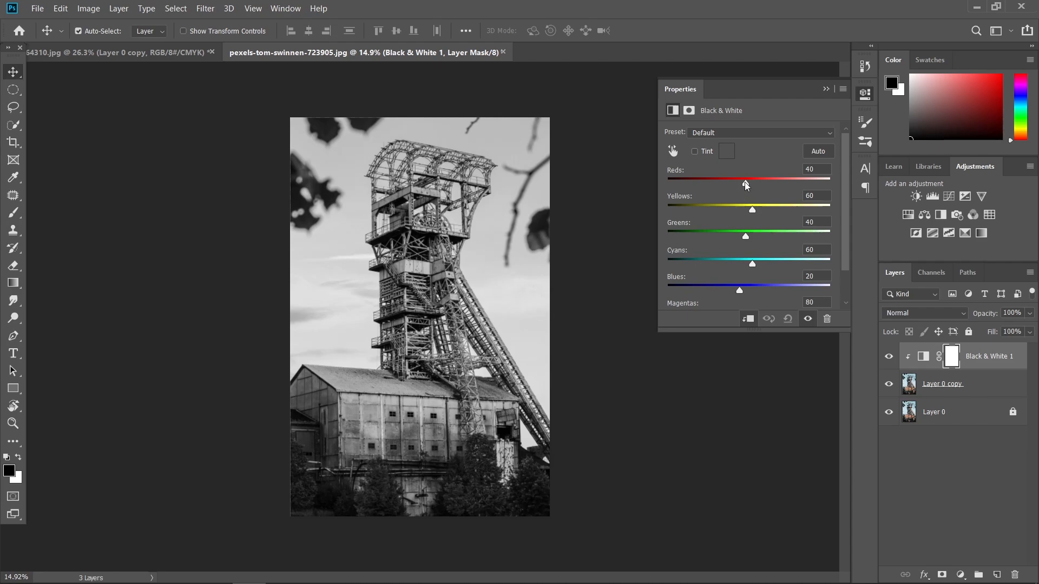
Set the Black & White adjustment's Reds, Yellows and Greens to -200, Cyans to 21 and Blues to 300.
left_click_drag(746, 186, 650, 179)
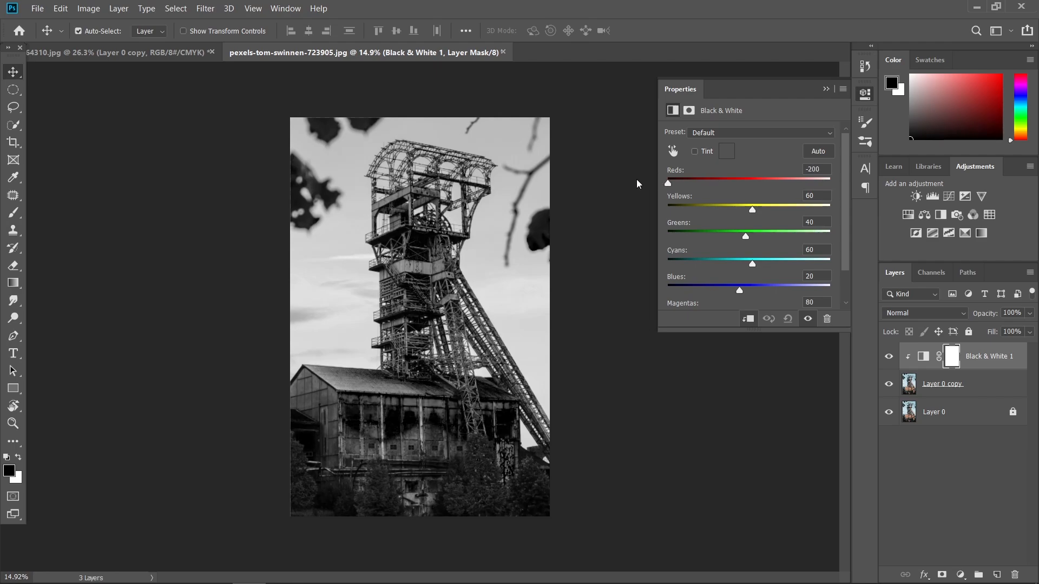
left_click_drag(753, 211, 637, 206)
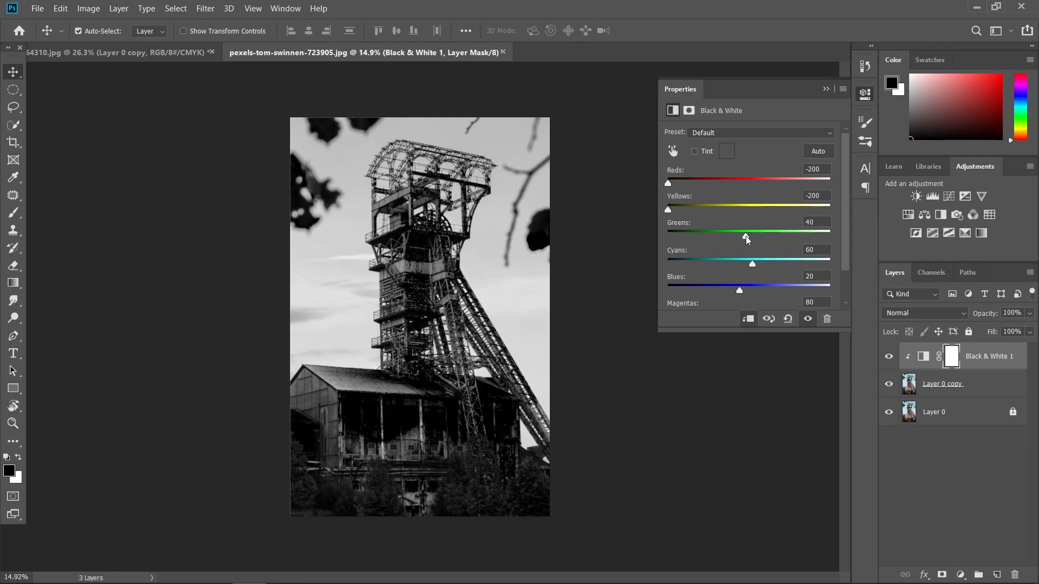
left_click_drag(746, 239, 638, 233)
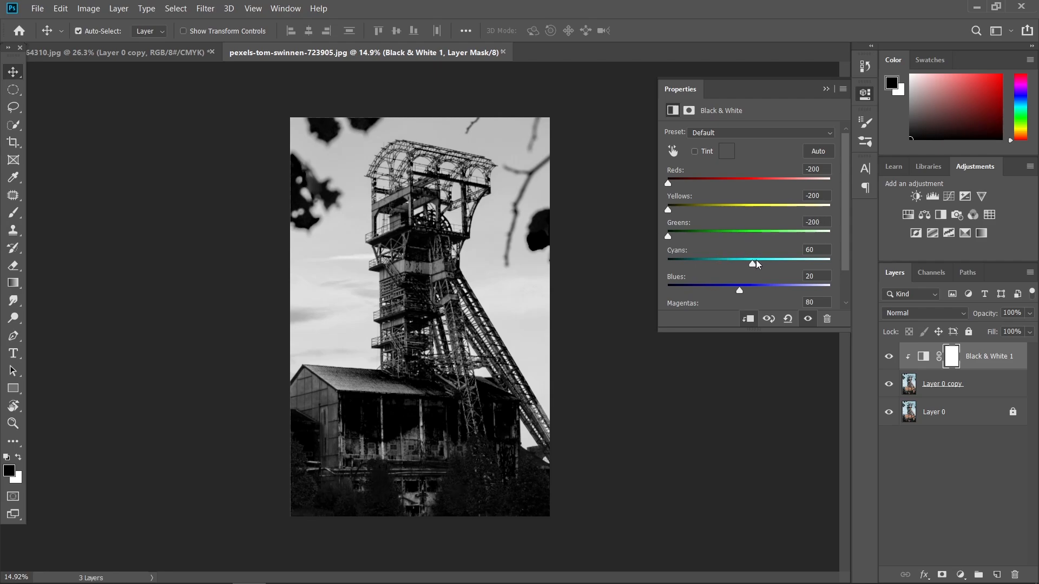
left_click_drag(755, 264, 888, 286)
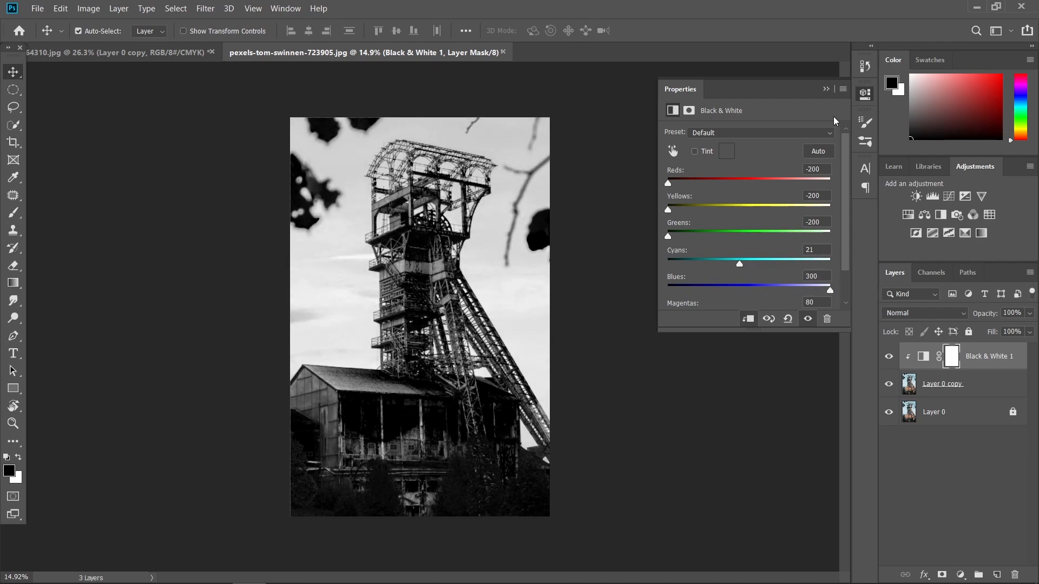
left_click(828, 91)
Add a Levels adjustment above Black & White and clip it to the duplicated tower photo.
left_click(960, 575)
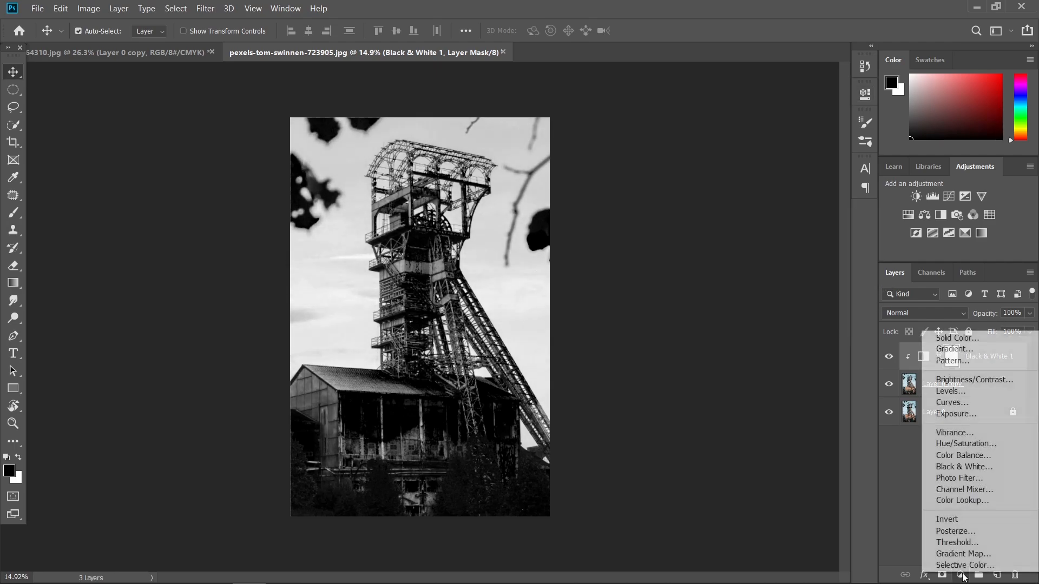
left_click(968, 391)
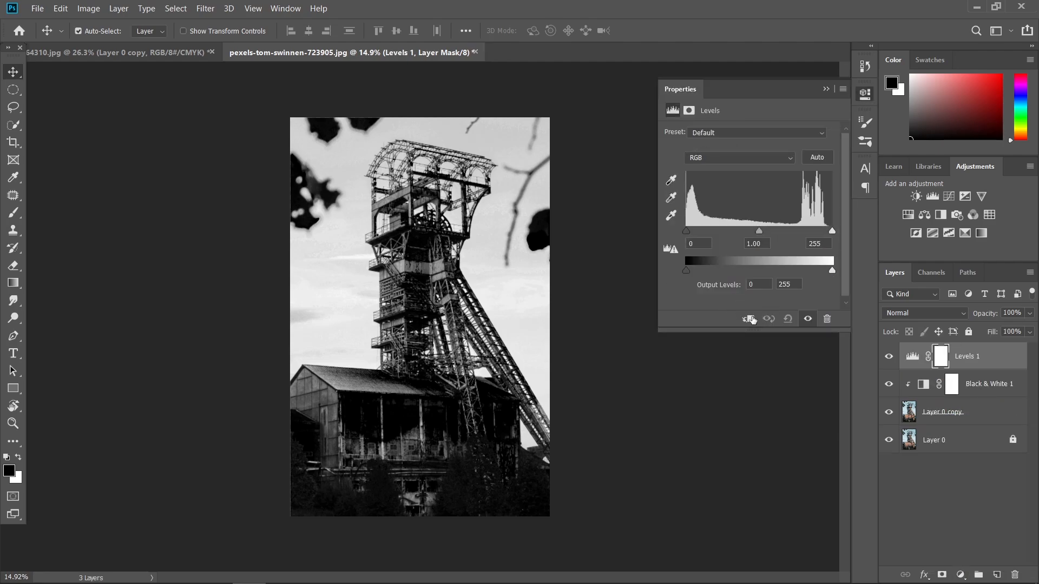
left_click(751, 317)
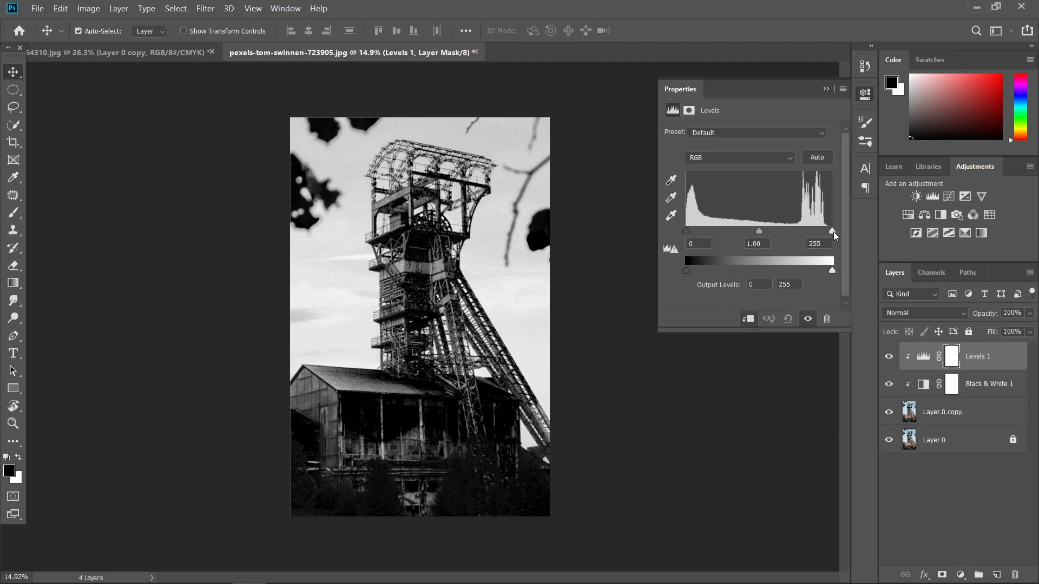
Set the Levels black input to 159 and white input to 198 to turn the tower into a black silhouette.
left_click_drag(833, 233, 817, 232)
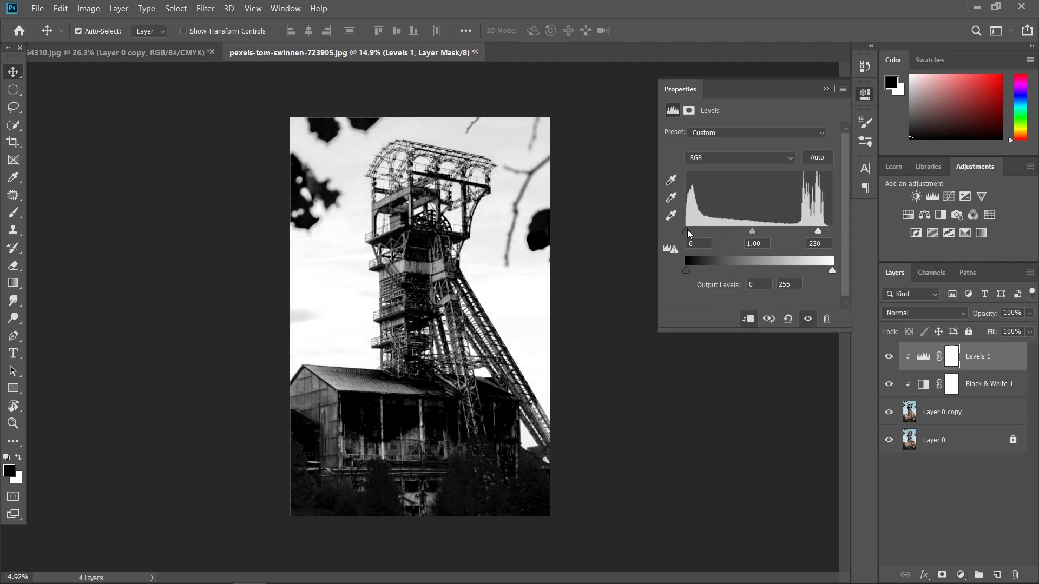
left_click_drag(690, 234, 779, 233)
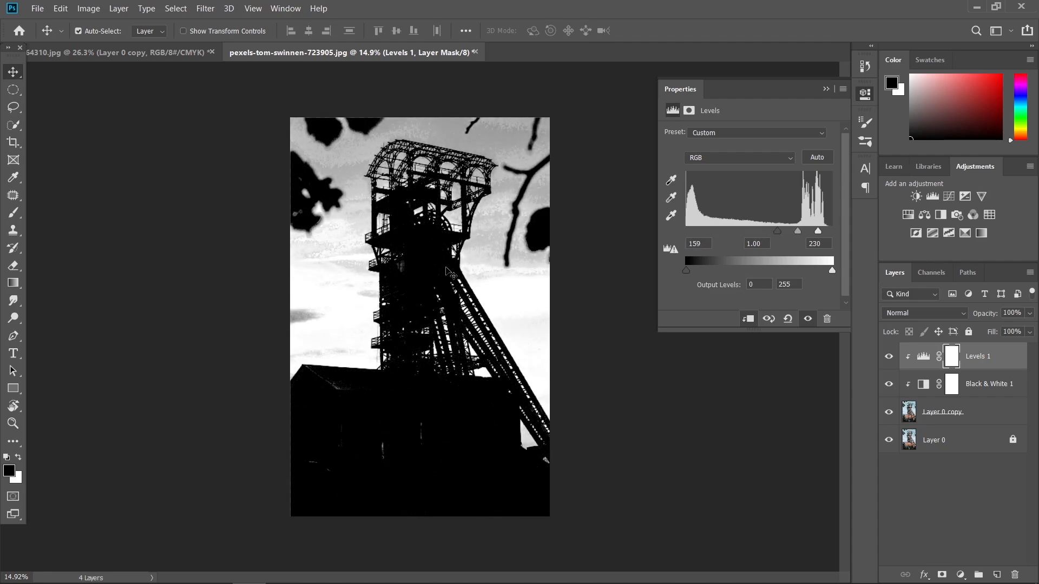
left_click_drag(819, 234, 801, 231)
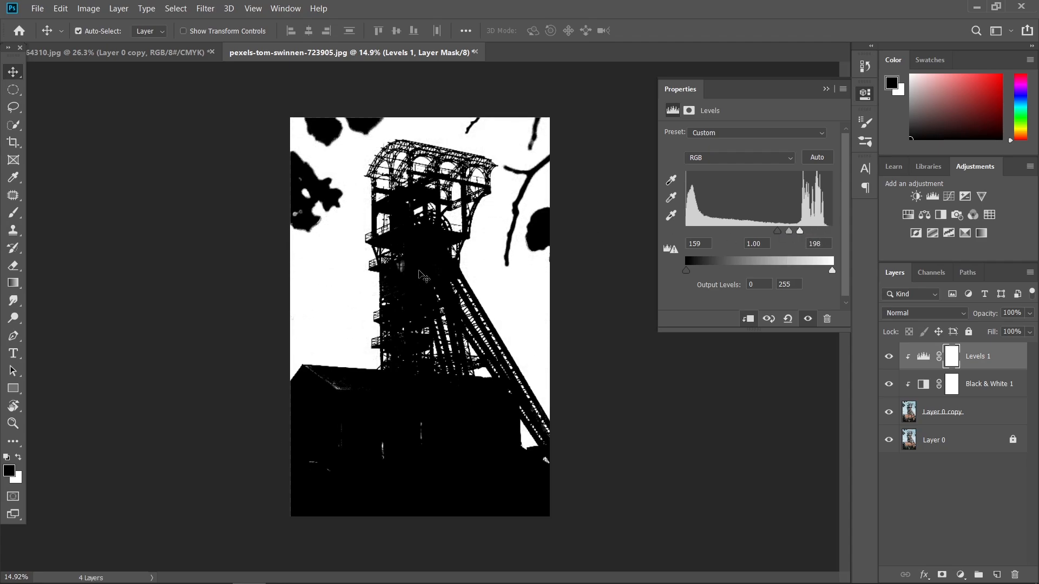
left_click(826, 89)
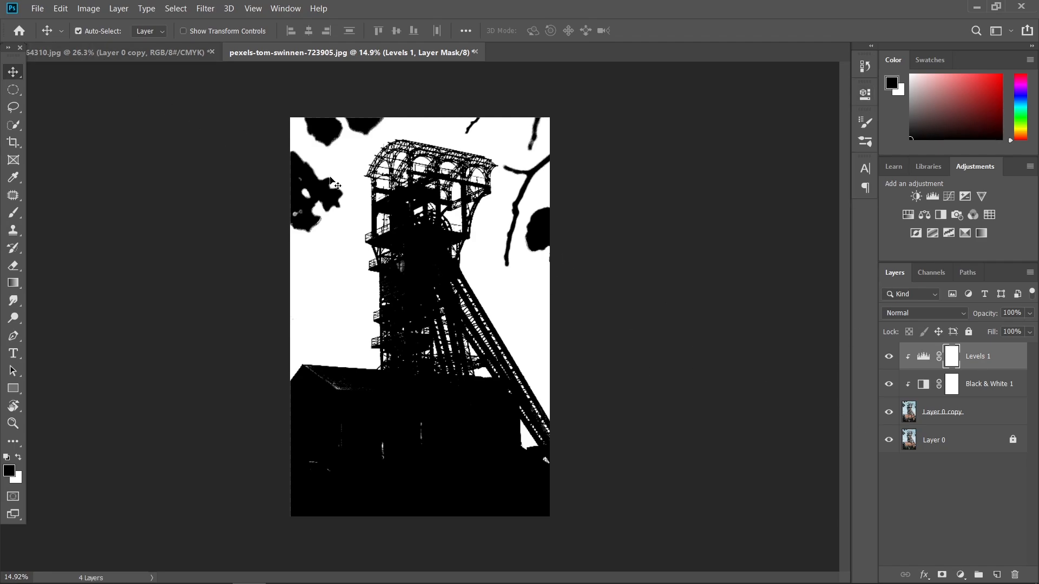
On Layer 0 copy, draw a loose lasso selection around the tower down to the building's roofline.
left_click(974, 415)
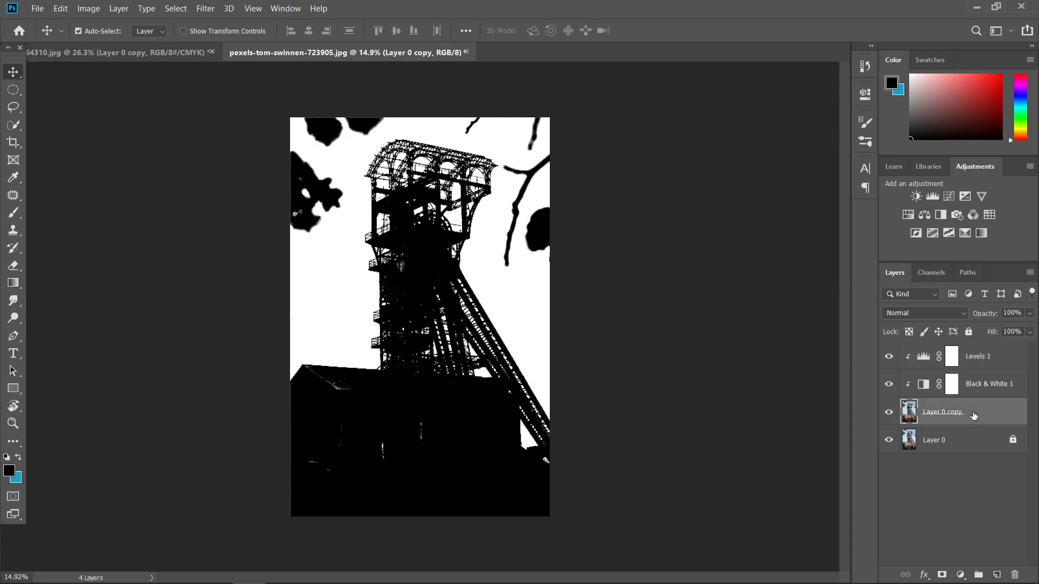
key("l")
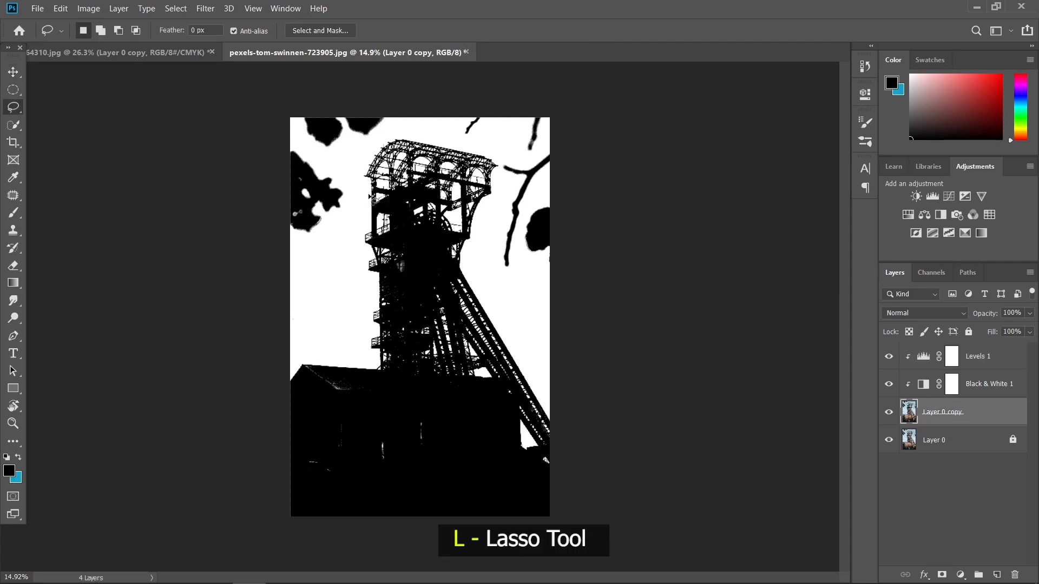
mouse_move(362, 165)
left_mouse_down()
mouse_move(366, 370)
mouse_move(514, 380)
mouse_move(519, 327)
mouse_move(494, 248)
mouse_move(497, 154)
mouse_move(416, 134)
mouse_move(379, 149)
mouse_move(361, 172)
left_mouse_up()
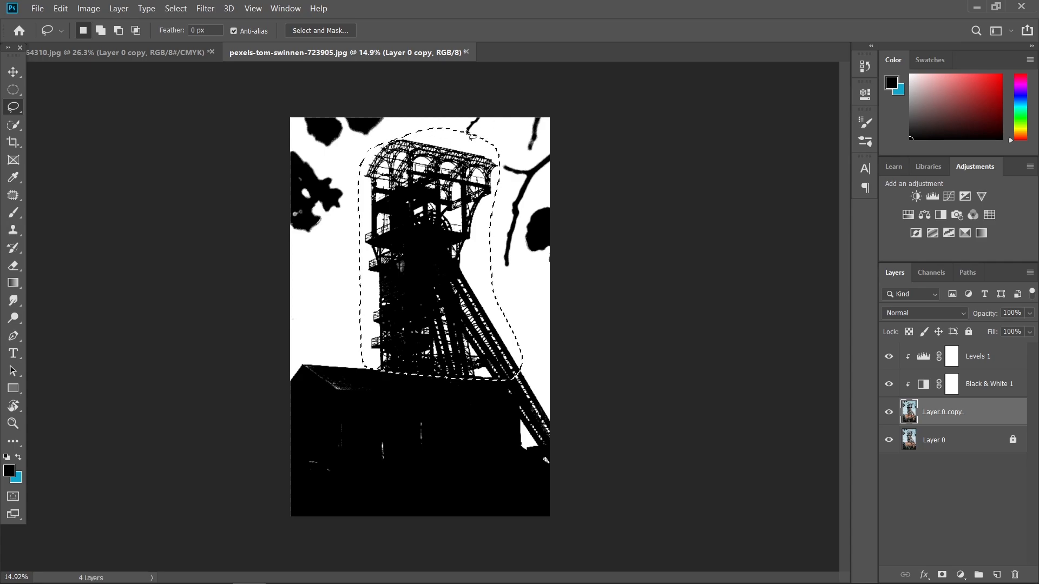
Subtract the twig tip above the tower's head from the lasso selection and add to the selection edge beside it.
scroll(508, 126, "up", 2)
key("alt")
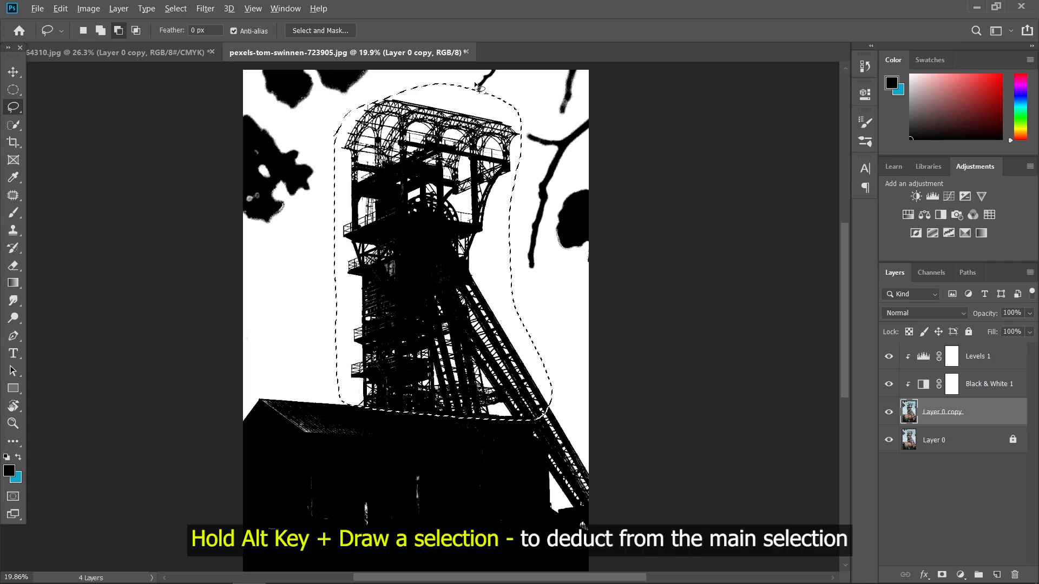
mouse_move(473, 85)
left_mouse_down()
mouse_move(484, 105)
mouse_move(500, 95)
mouse_move(486, 80)
mouse_move(494, 91)
left_mouse_up()
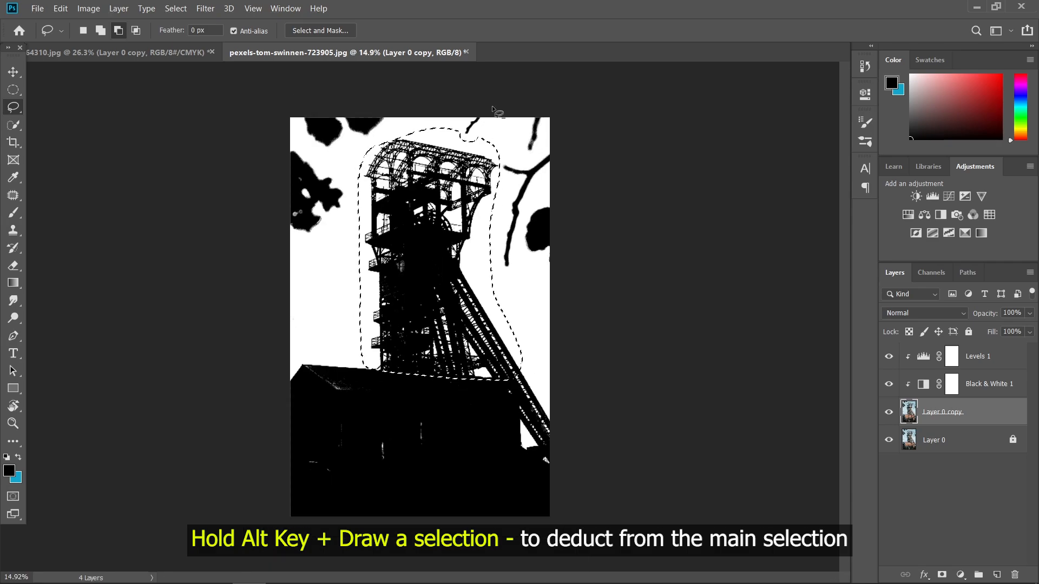
scroll(494, 92, "down", 2)
scroll(478, 130, "up", 1)
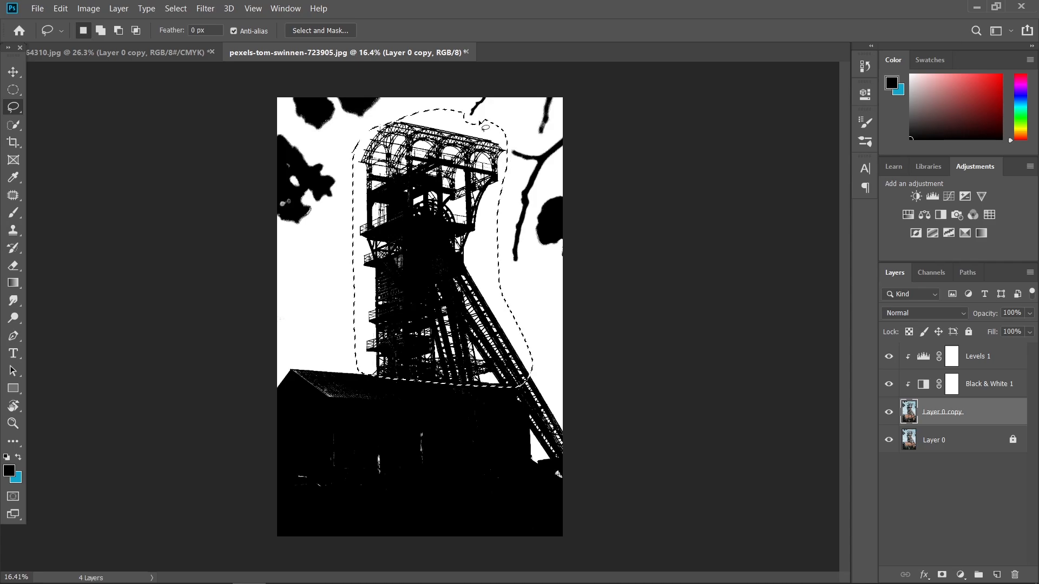
key("shift")
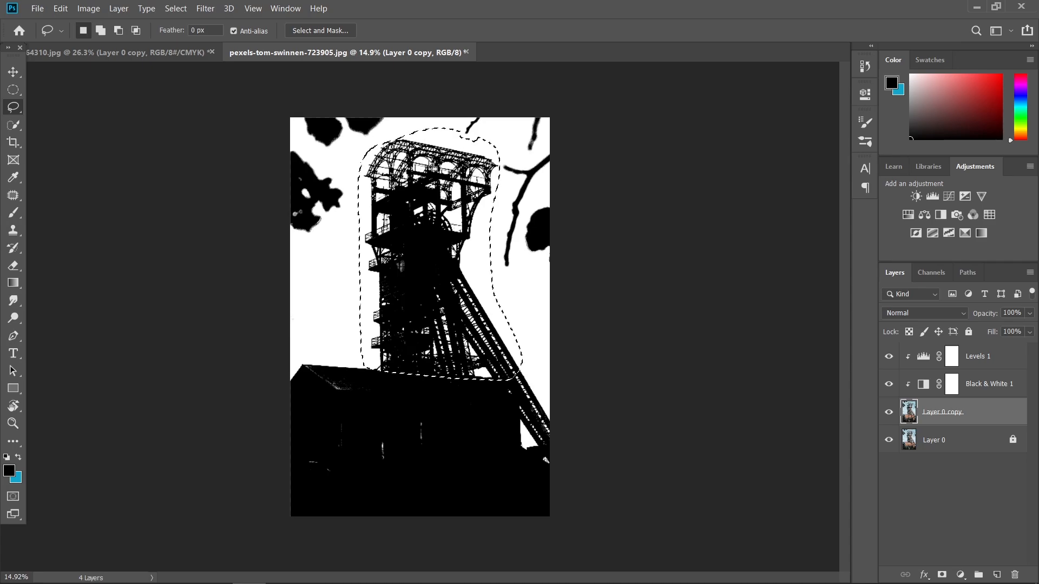
Narrow the lasso selection to the tower's black structure using Color Range set to Shadows with the fuzziness raised.
left_click(11, 74)
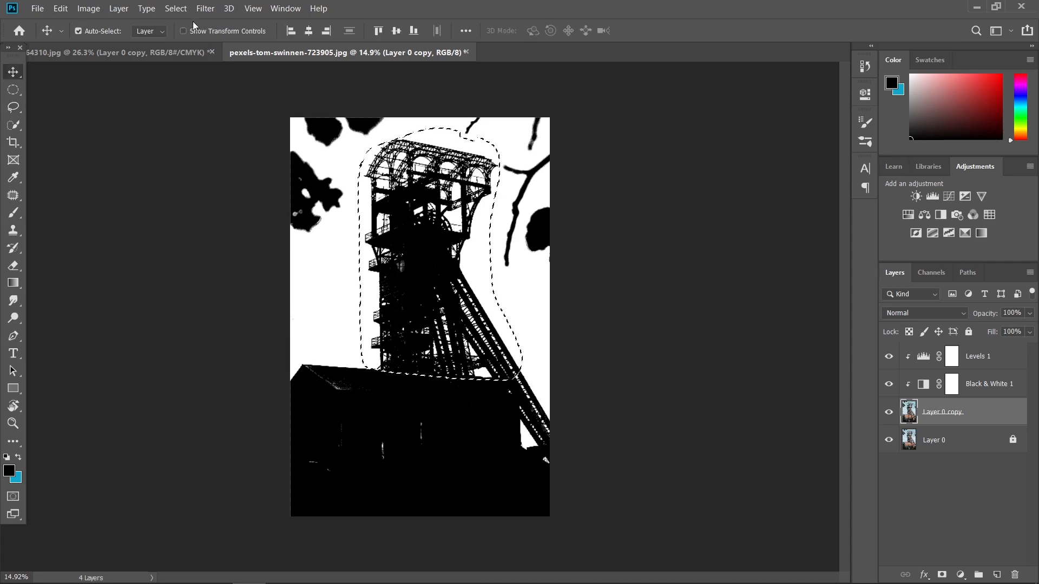
left_click(180, 10)
left_click(206, 134)
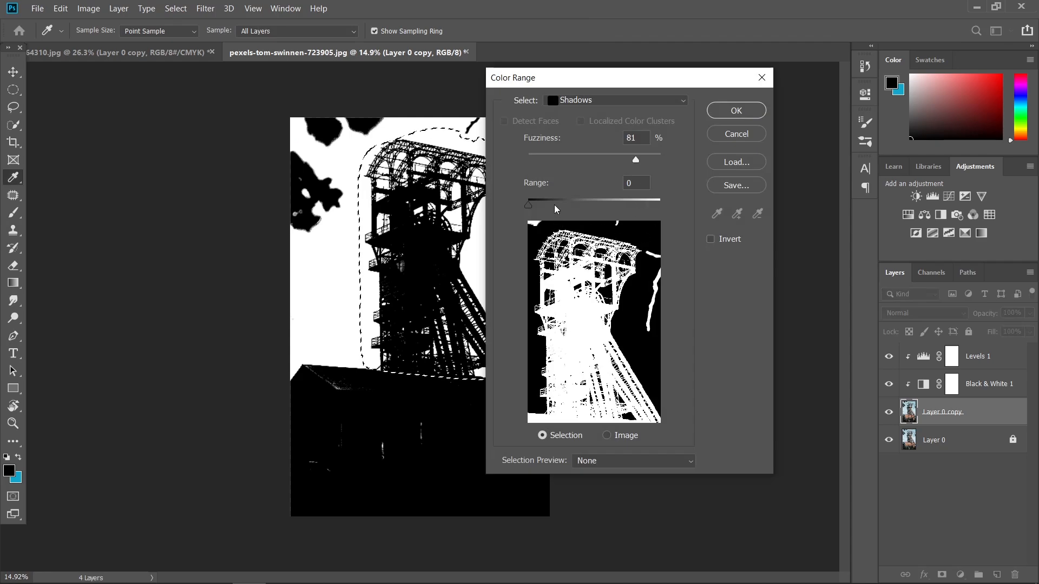
left_click_drag(636, 160, 669, 159)
left_click_drag(663, 160, 685, 168)
left_click(734, 109)
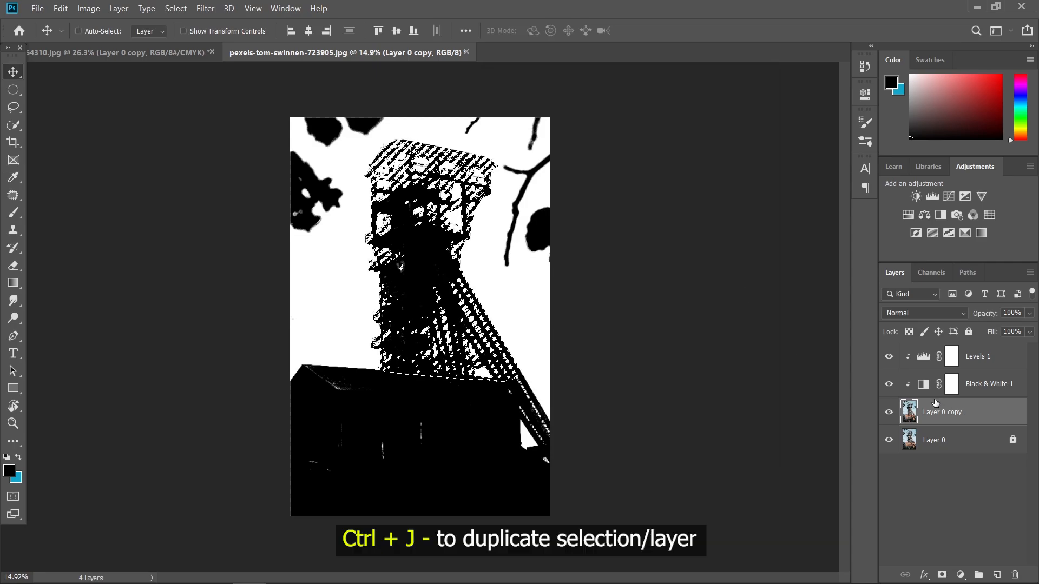
Copy the selected tower onto its own layer and hide the Levels 1 and Black & White 1 adjustments.
key("ctrl+j")
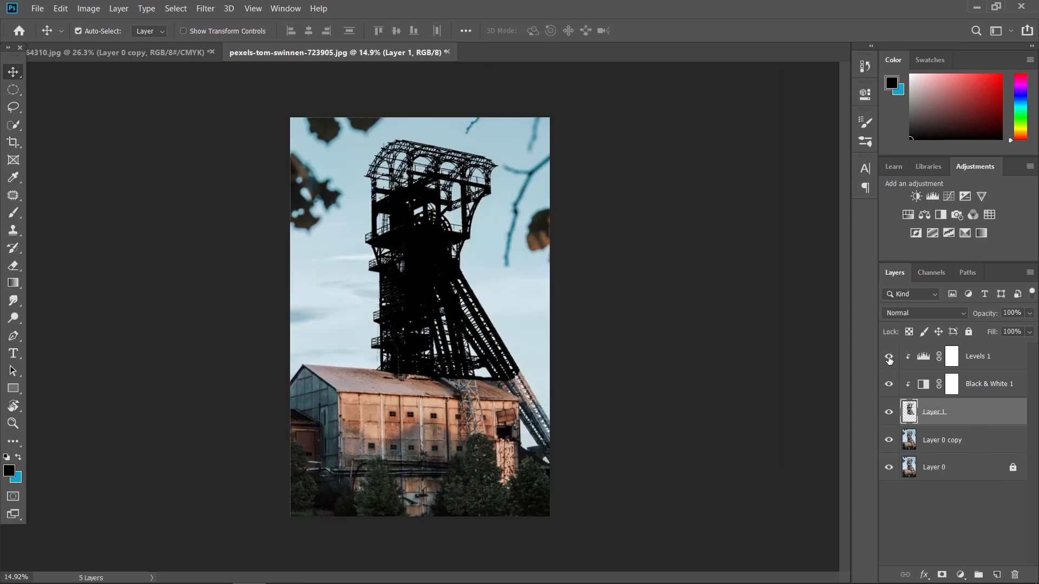
left_click_drag(888, 359, 889, 385)
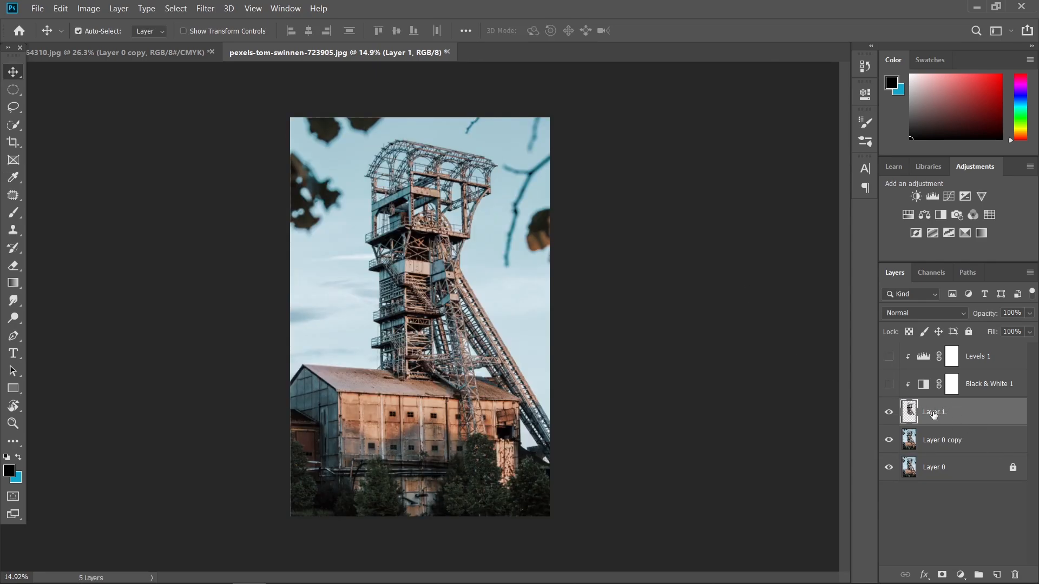
Copy the cut-out tower layer into the desert tree document and place it over the left tree.
left_click(97, 53)
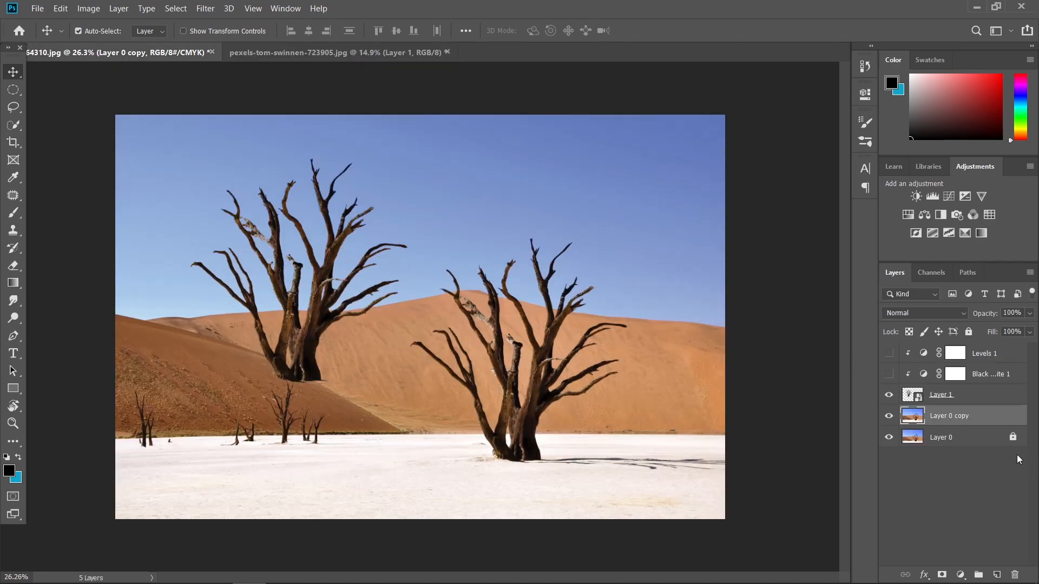
left_click_drag(993, 362, 267, 190)
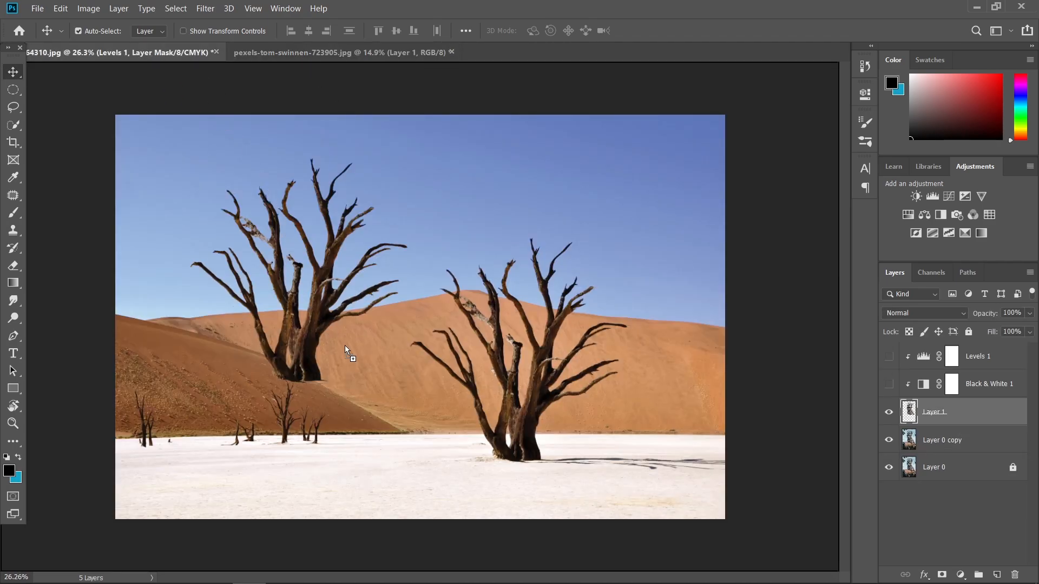
left_click_drag(345, 346, 344, 349)
left_click_drag(300, 311, 326, 296)
Convert the tower layer to a smart object and scale it to 81.61% so the whole tower fits the scene.
right_click(952, 357)
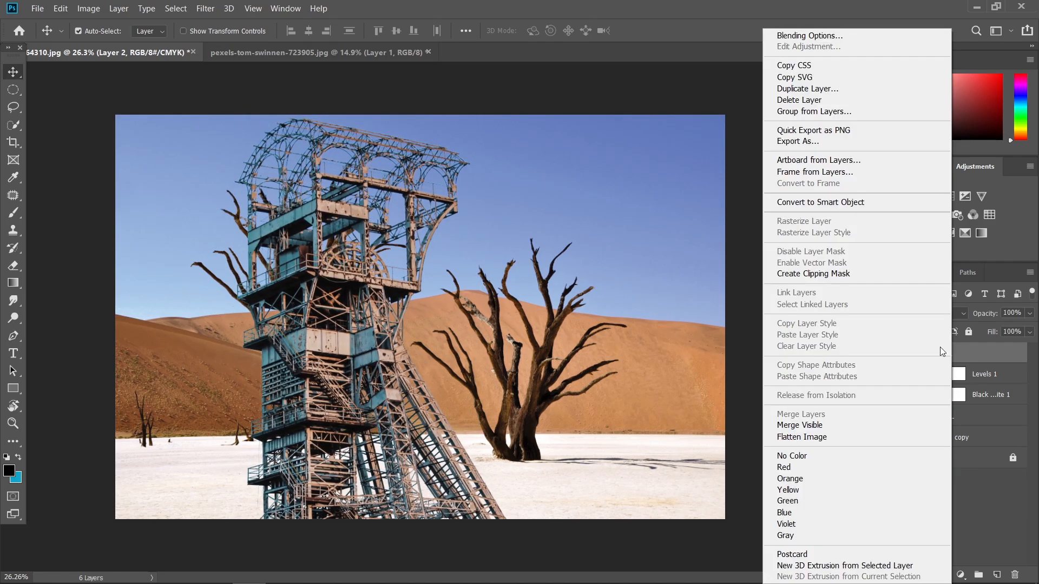
key("Escape")
key("ctrl+t")
left_click_drag(501, 115, 508, 183)
key("Return")
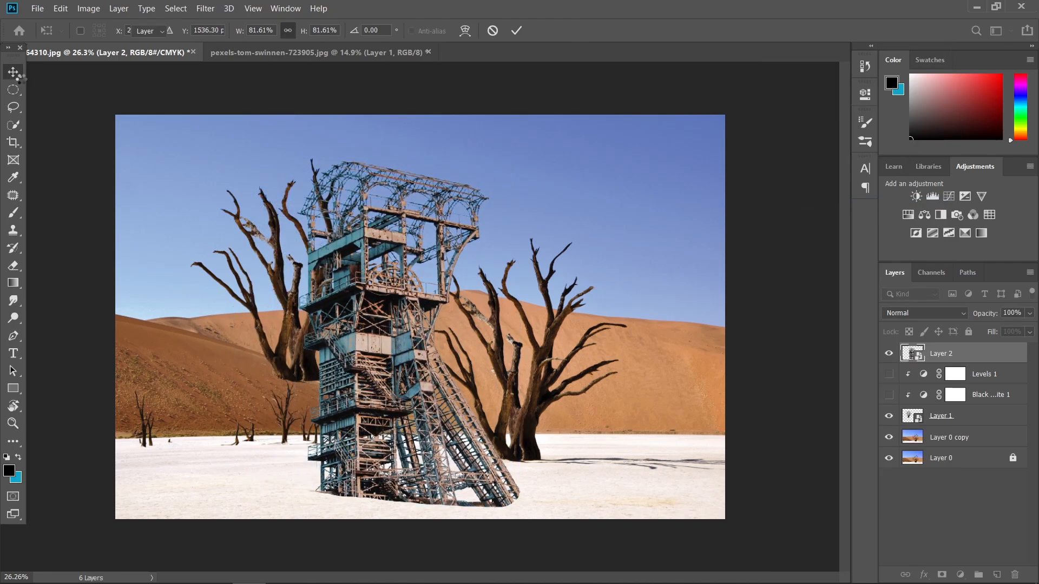
Move the left cut-out tree down onto the white ground and stack the tower's Layer 2 directly beneath the tree's Layer 1.
left_click_drag(296, 330, 283, 399)
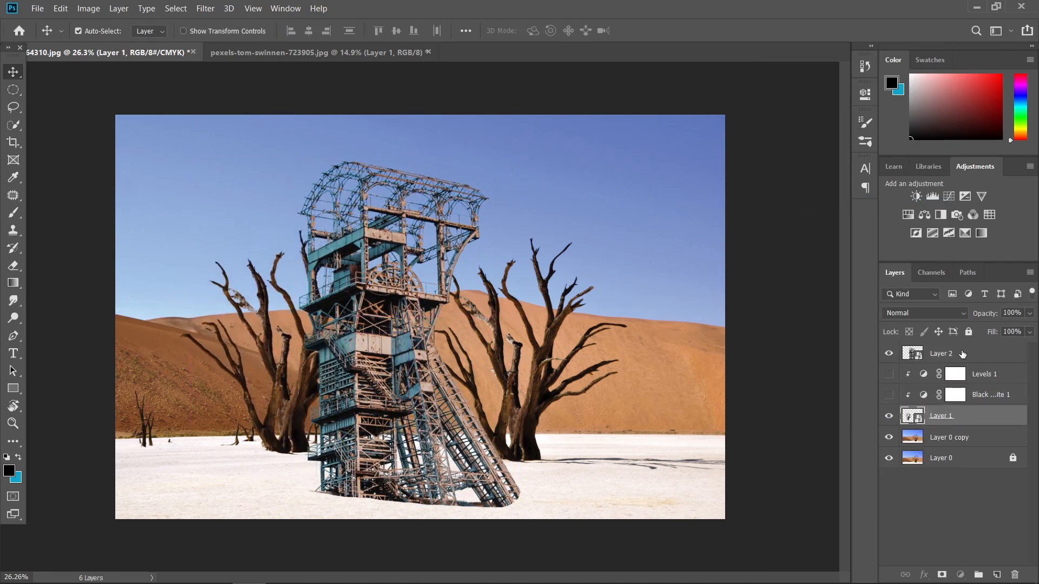
left_click(974, 357)
left_click_drag(974, 357, 931, 427)
Position the tower behind the left tree with its base at the far edge of the white ground.
left_click_drag(438, 330, 326, 192)
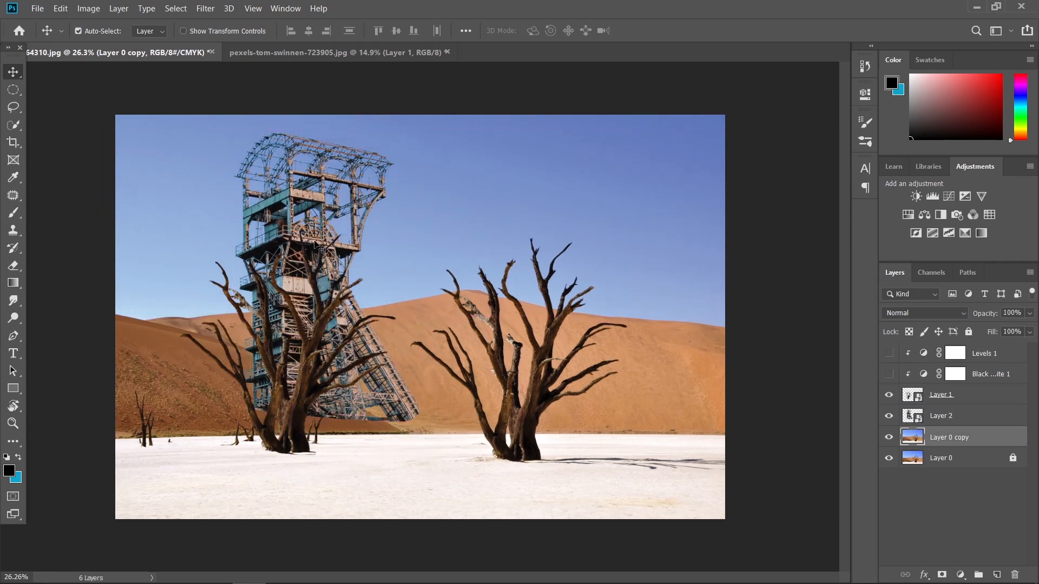
left_click_drag(271, 242, 270, 255)
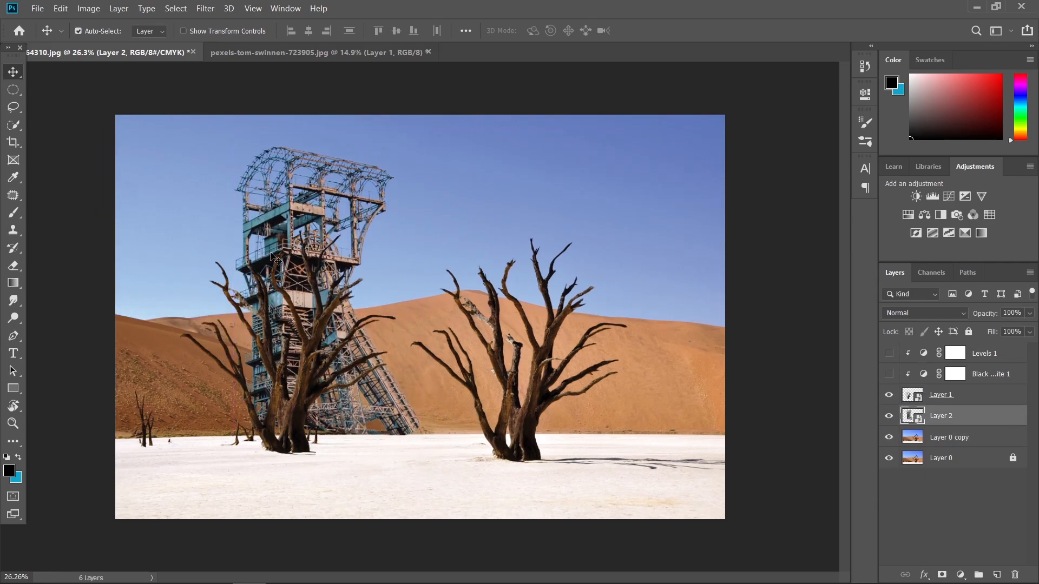